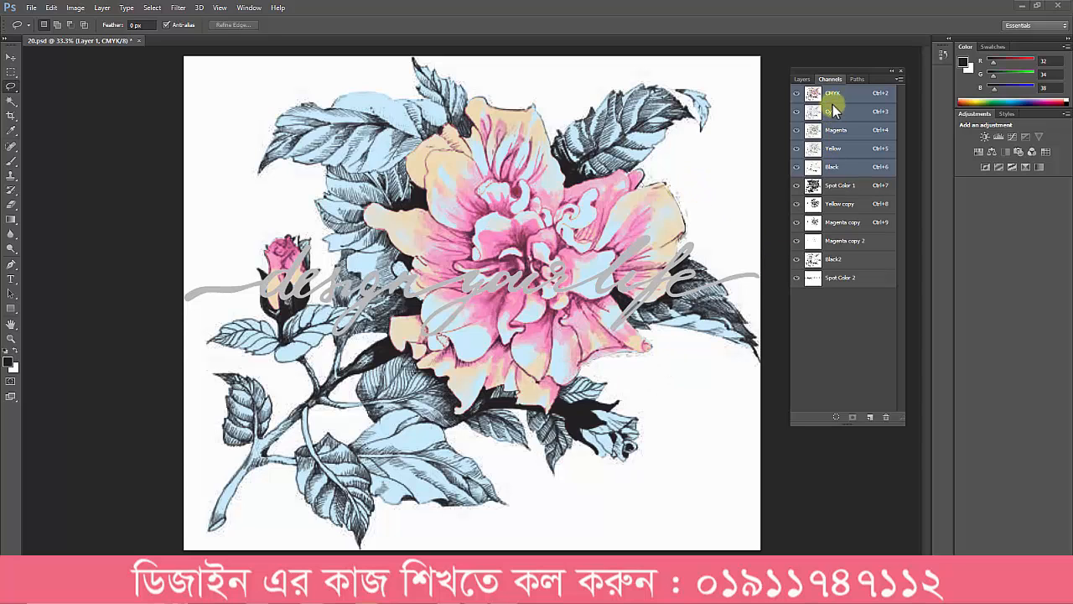
Hide all six spot channels, from Spot Color 1 to Spot Color 2, leaving the CMYK composite displayed
left_click(852, 79)
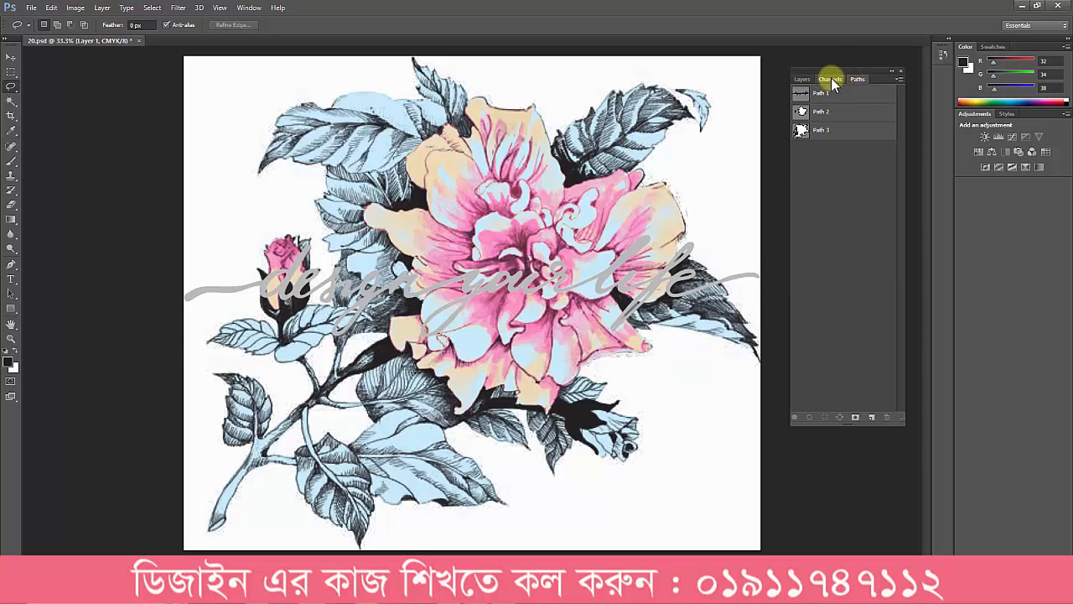
left_click(830, 80)
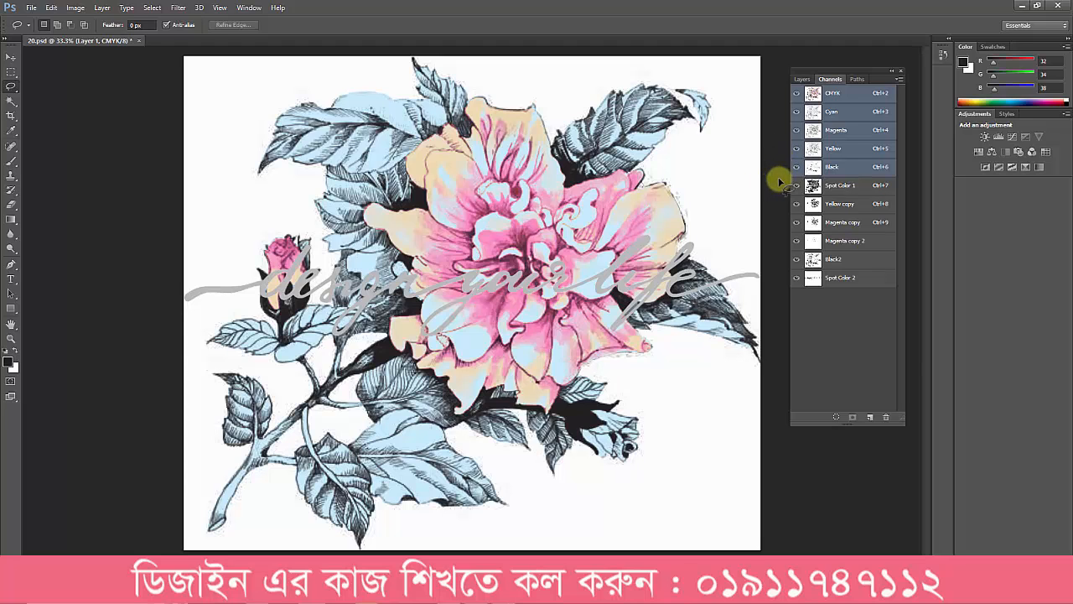
left_click_drag(796, 185, 793, 276)
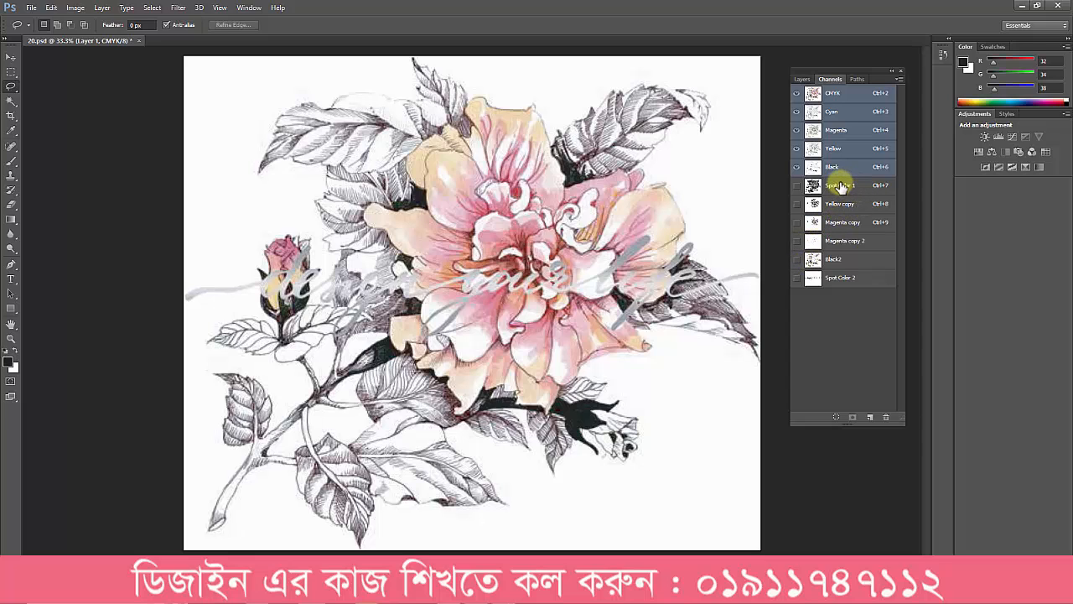
Display Spot Color 1 alone, add the remaining spot channels one by one, and toggle Spot Color 2 off and on
left_click(841, 186)
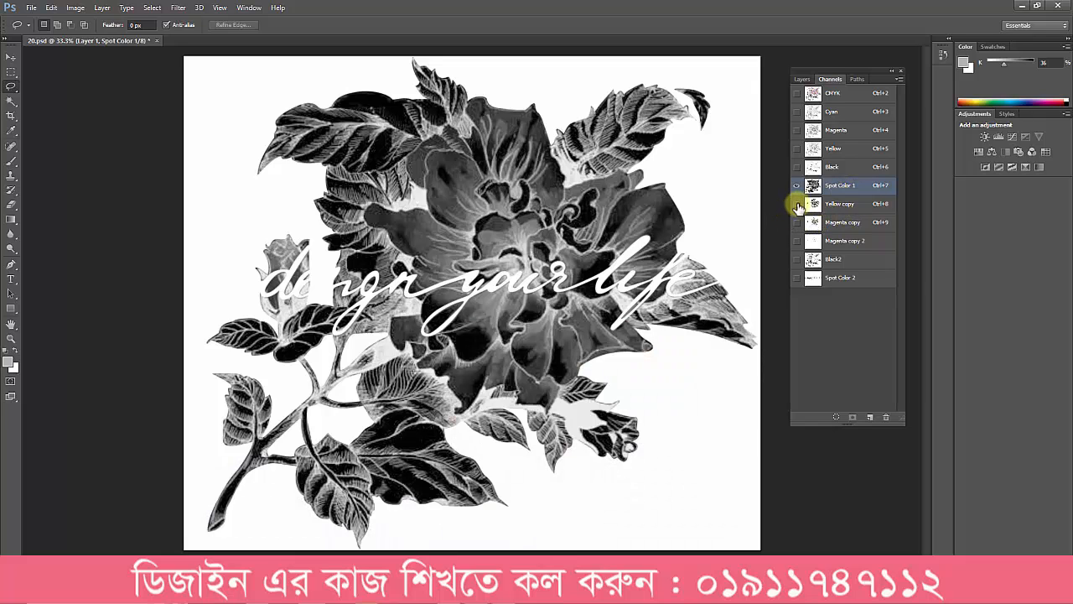
left_click(796, 204)
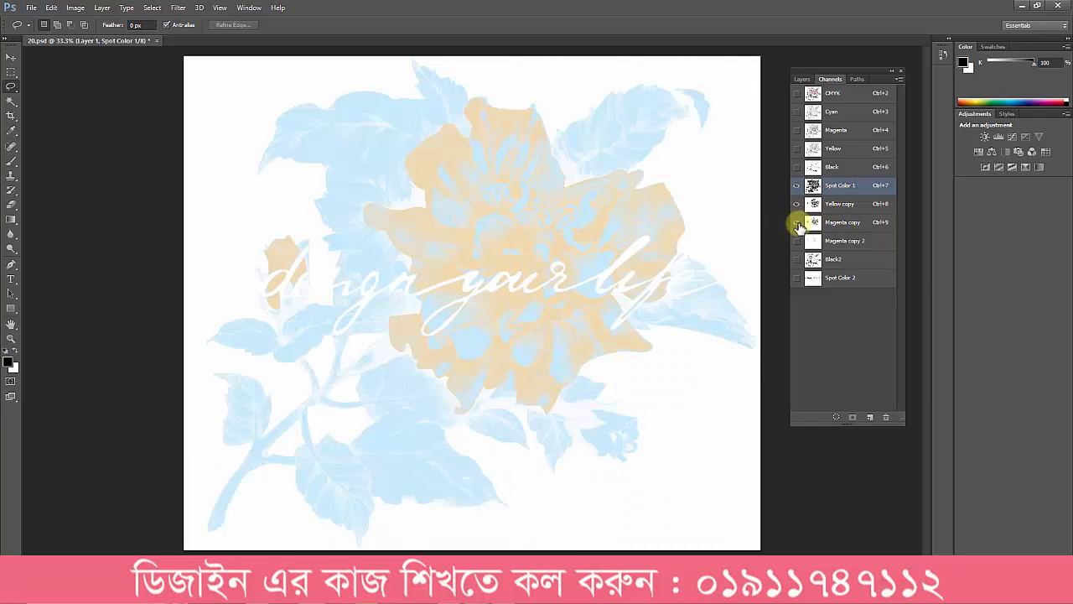
left_click(797, 222)
left_click(797, 241)
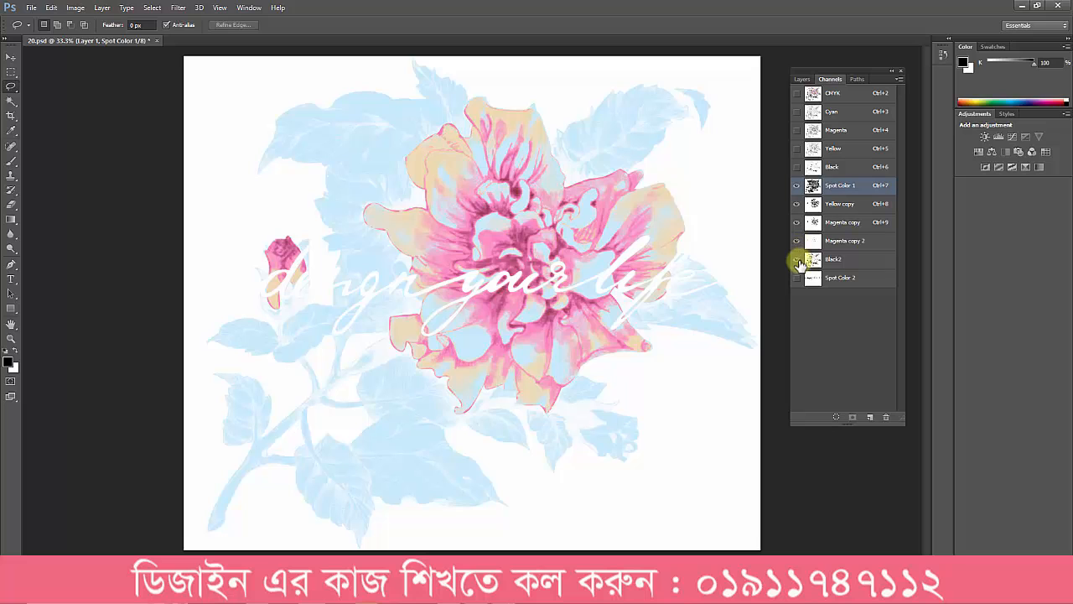
left_click(797, 259)
left_click(797, 278)
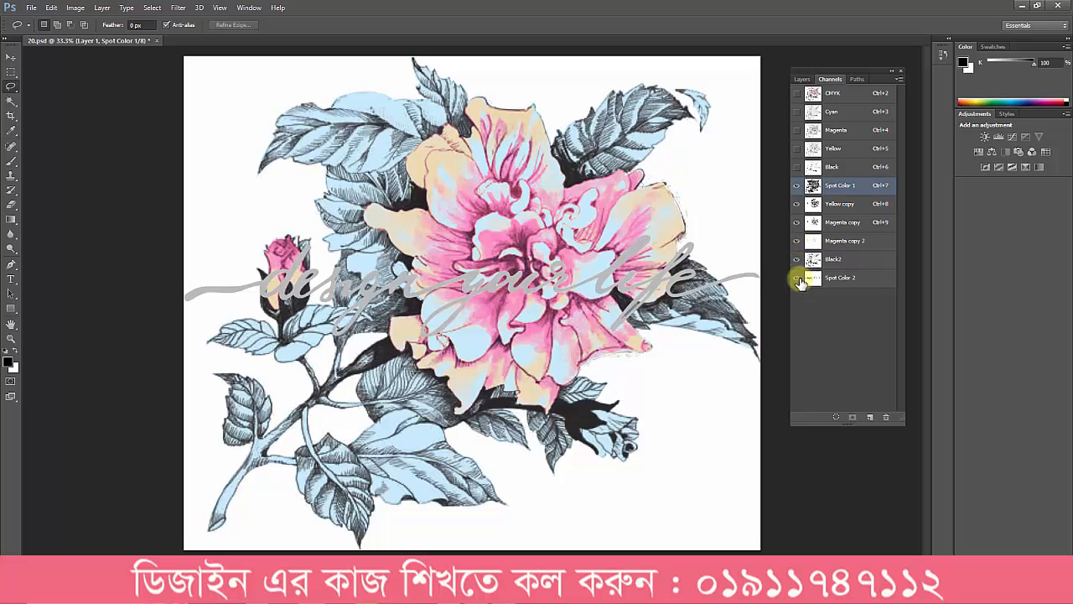
left_click(798, 278)
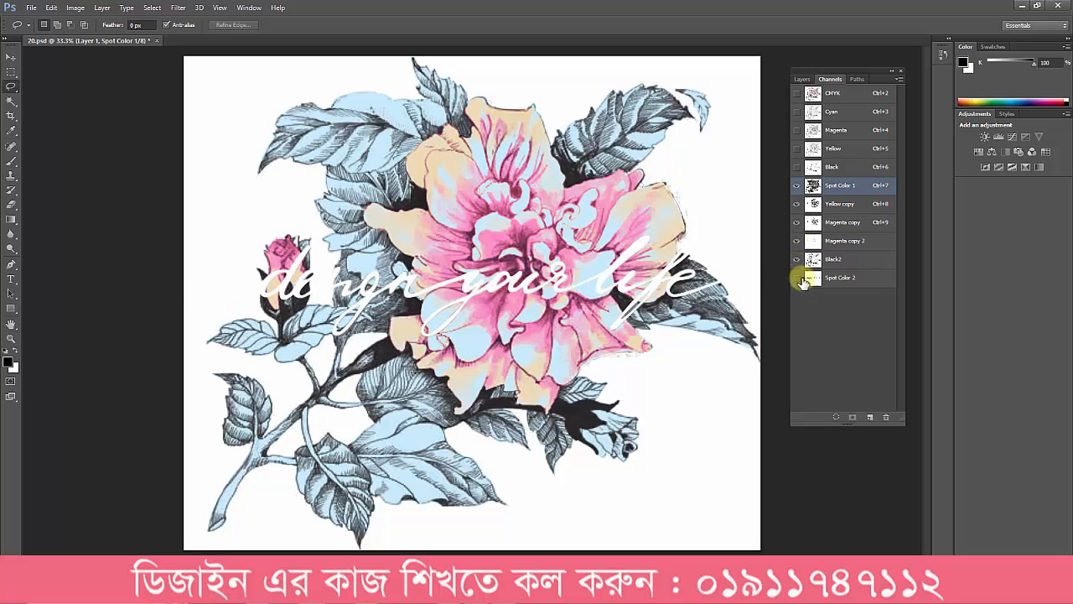
left_click(796, 277)
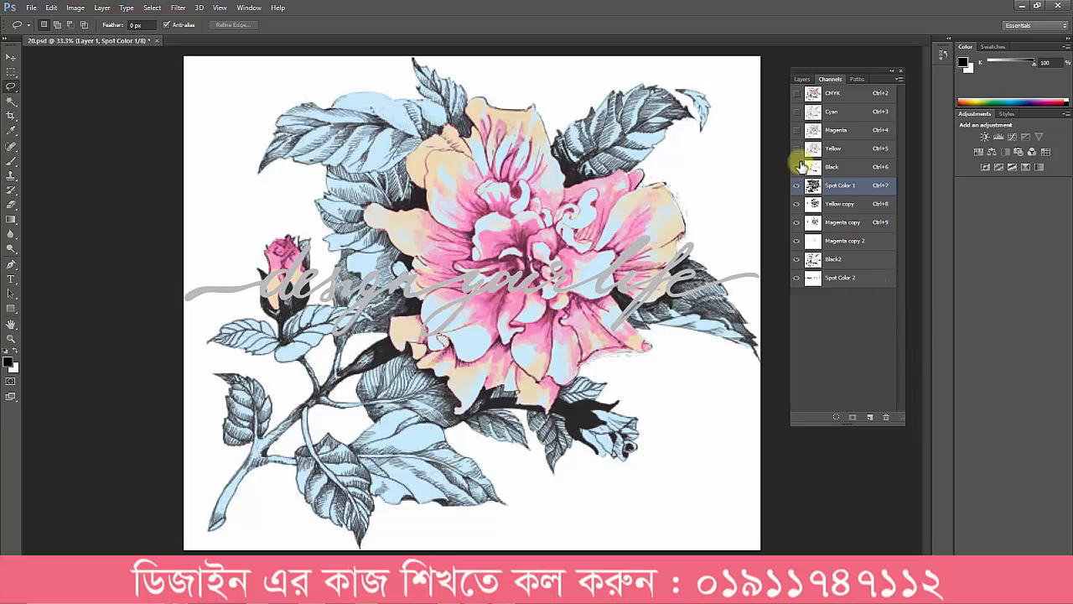
Compare the CMYK composite with the combined spot channels by rebuilding the view from Spot Color 1 through Spot Color 2
left_click(841, 92)
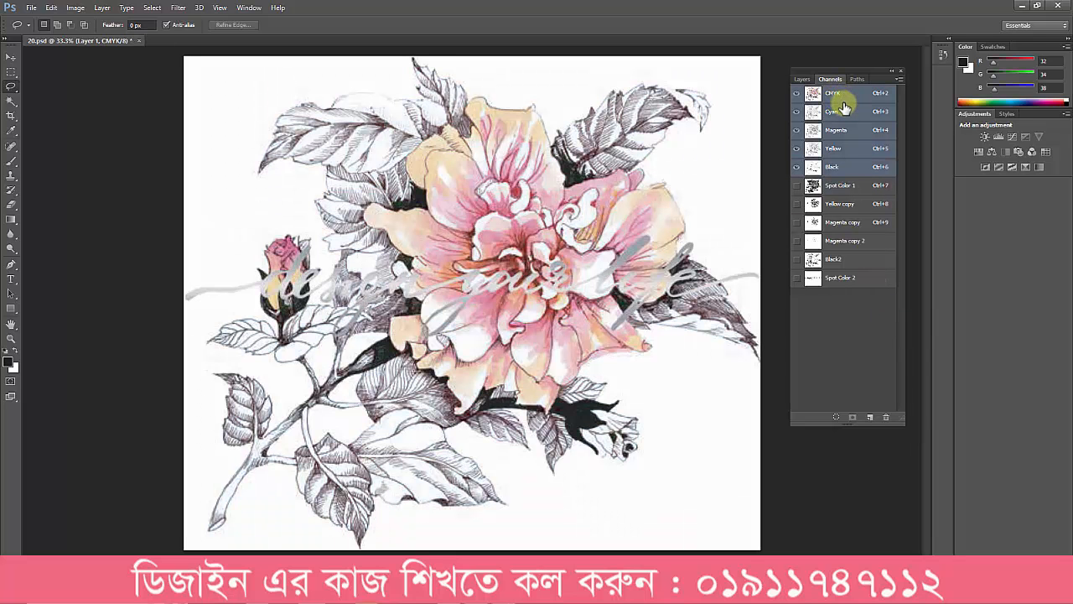
left_click(838, 185)
left_click(796, 203)
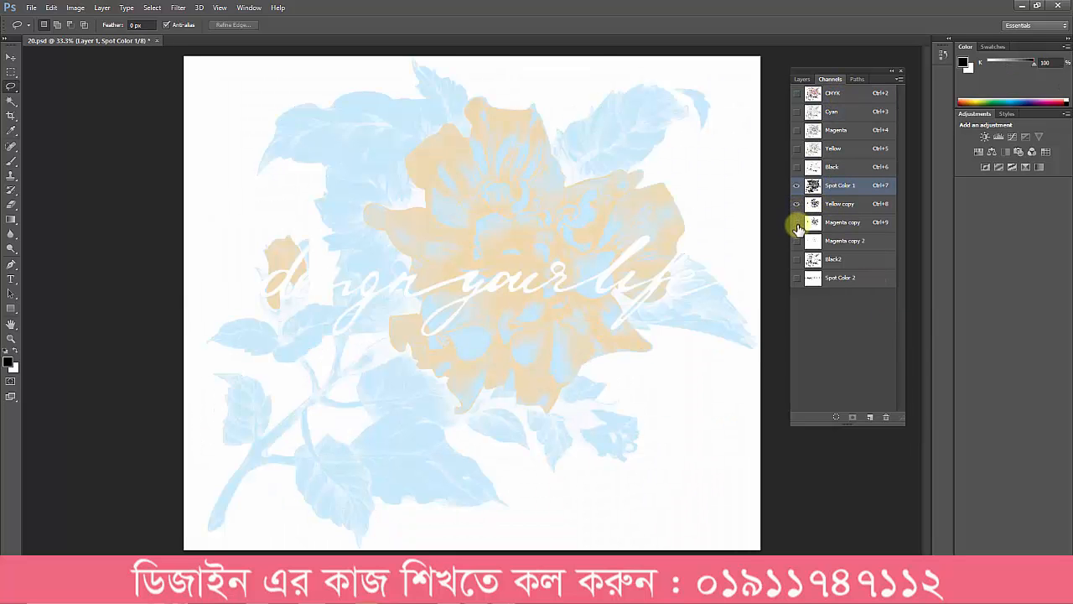
left_click(796, 223)
left_click(797, 241)
left_click(796, 259)
left_click(796, 278)
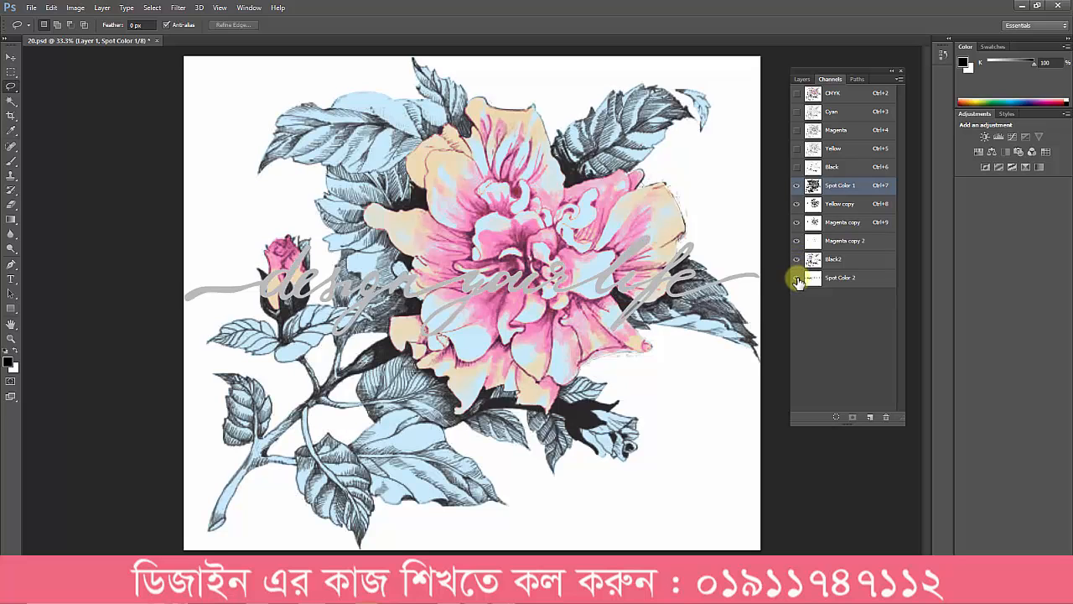
Show the outline of Path 1 over the artwork with the CMYK composite channels displayed
left_click(855, 81)
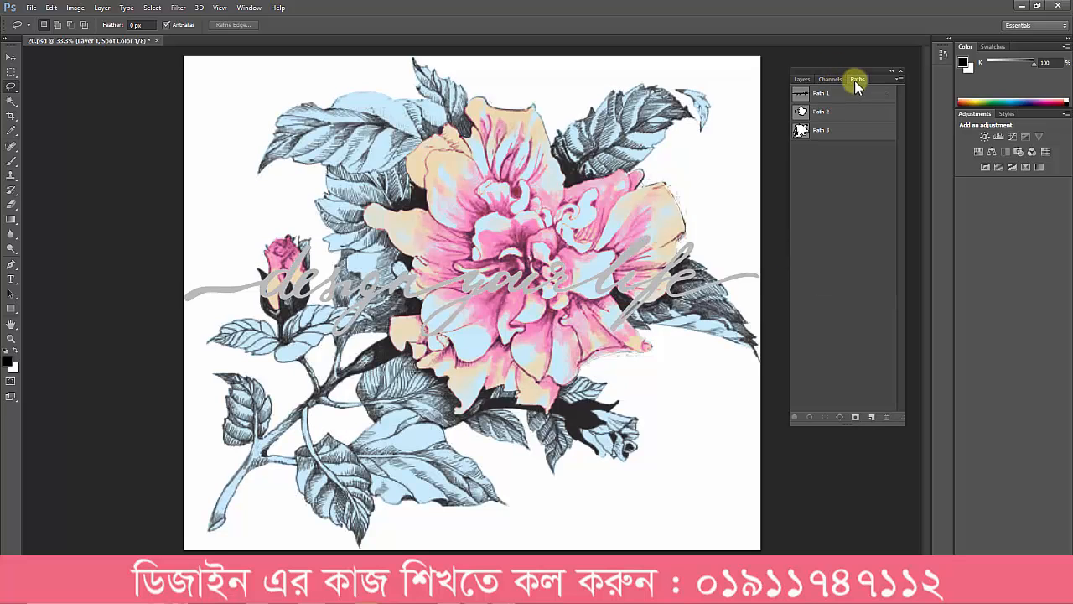
left_click(826, 98)
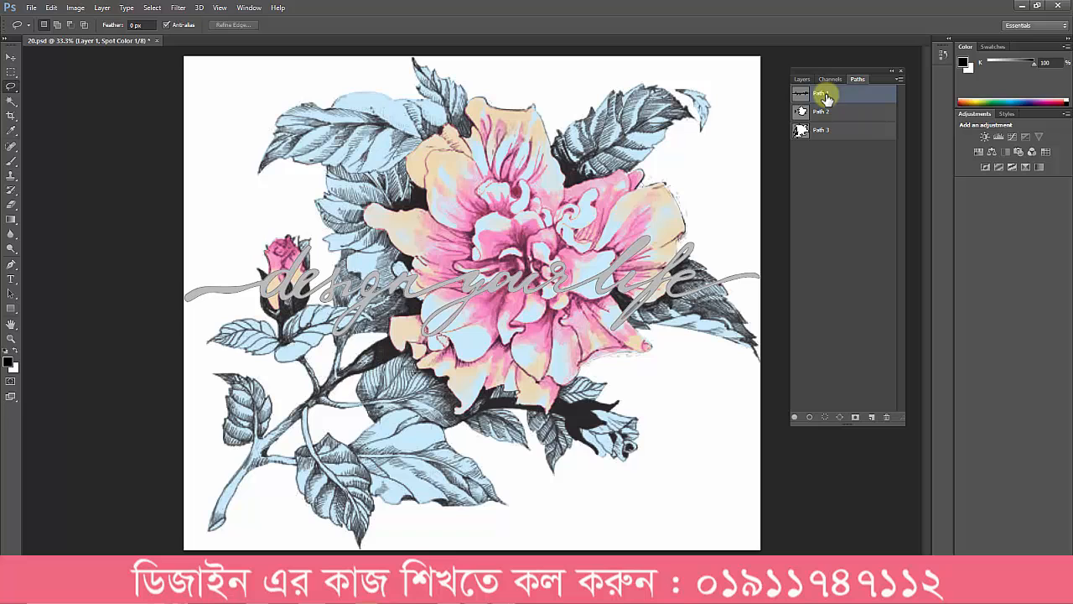
left_click(829, 79)
left_click(838, 94)
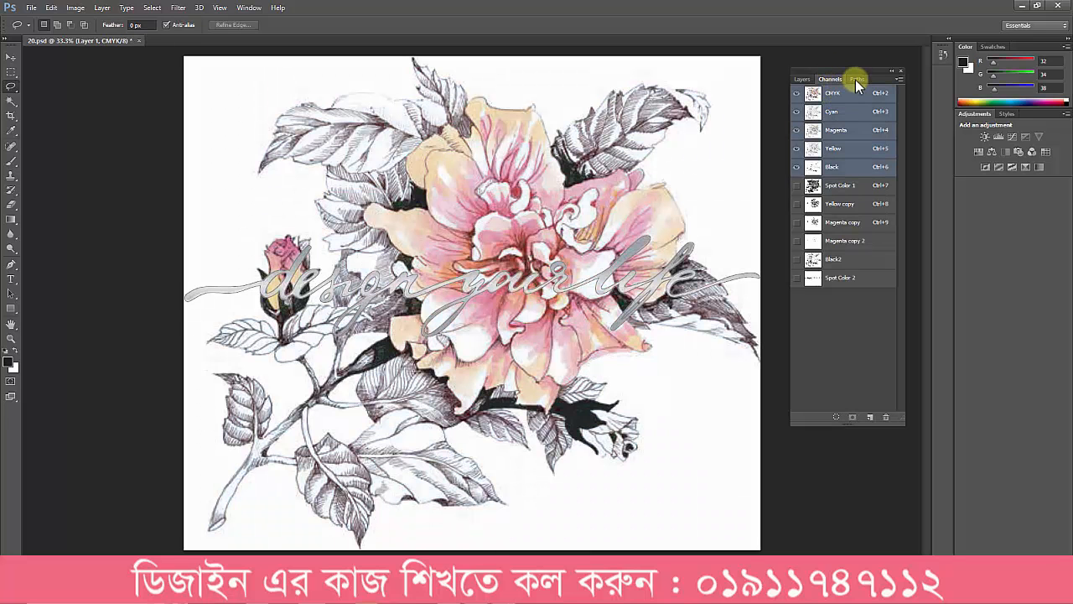
left_click(856, 79)
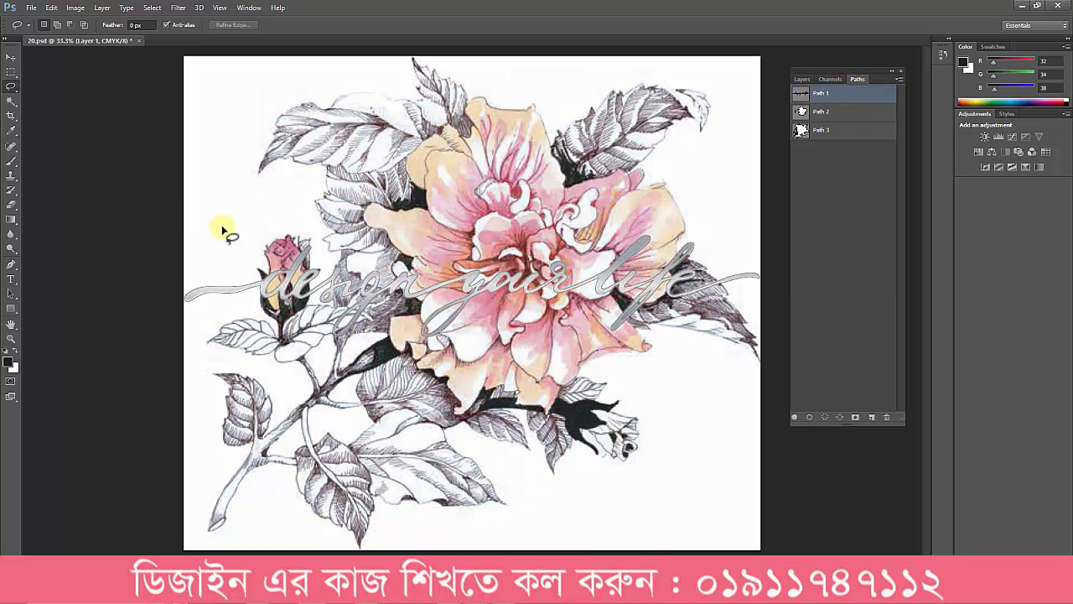
left_click(12, 57)
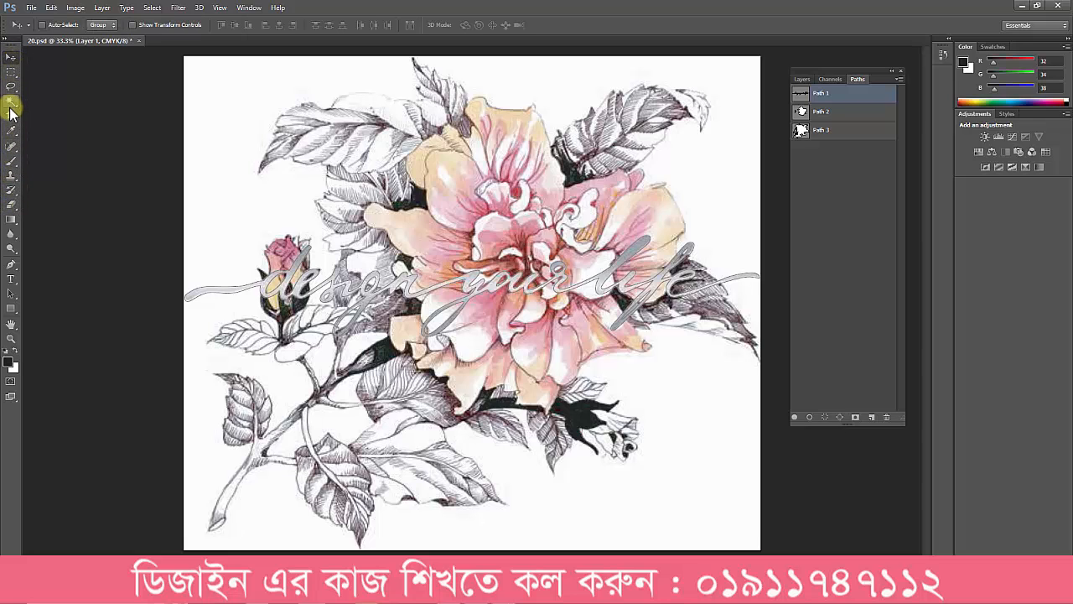
left_click(14, 275)
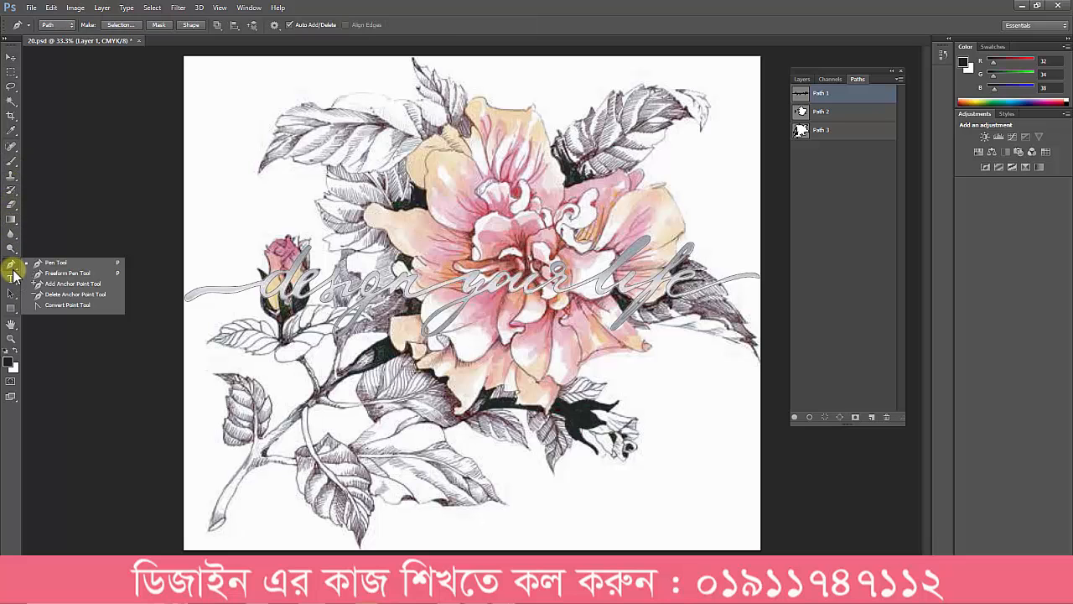
left_click(12, 247)
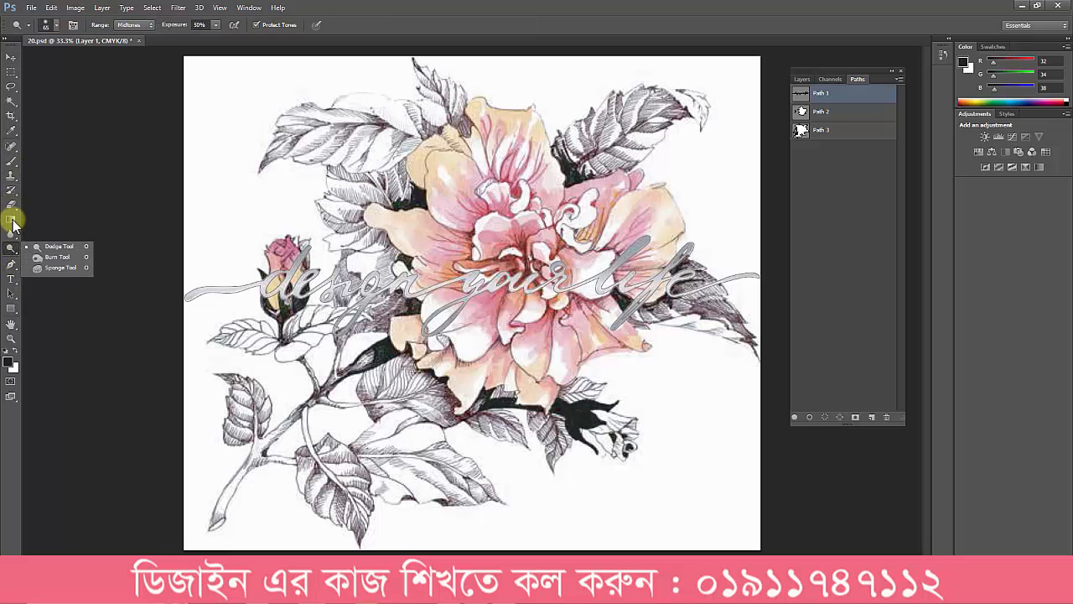
left_click(13, 164)
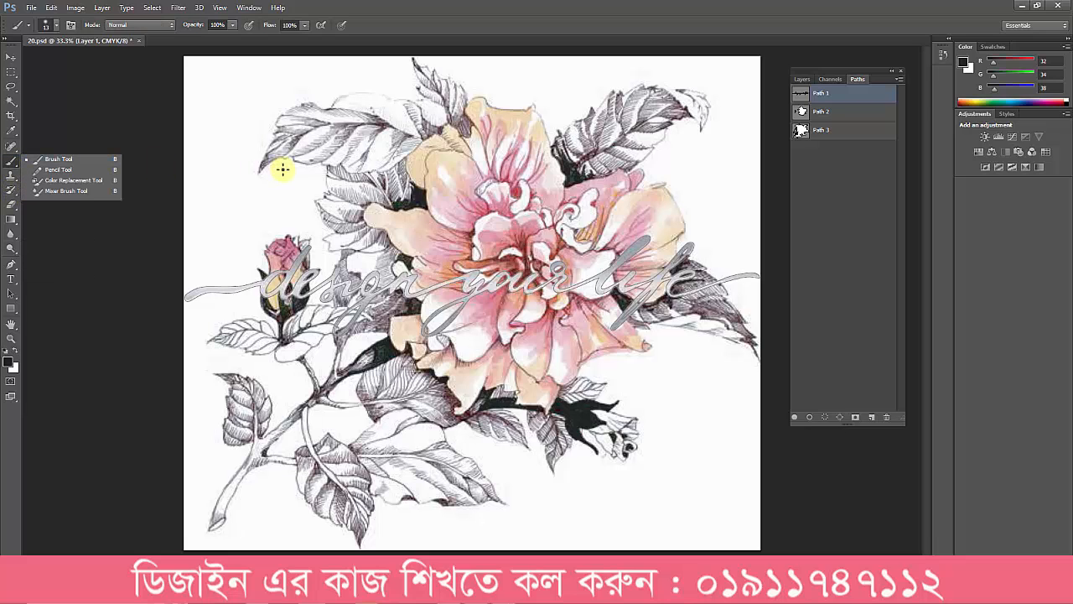
Inspect the lettering, flower and full-plant outlines by selecting Path 1, Path 2 and Path 3 in turn with the Path Selection Tool
left_click(12, 293)
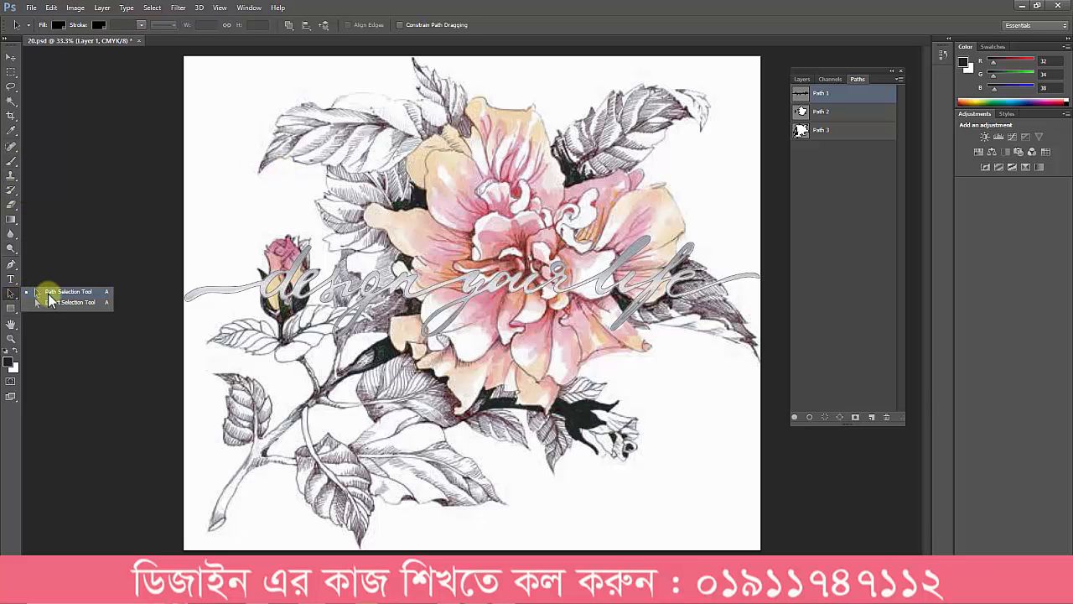
left_click(49, 294)
left_click_drag(171, 75, 539, 352)
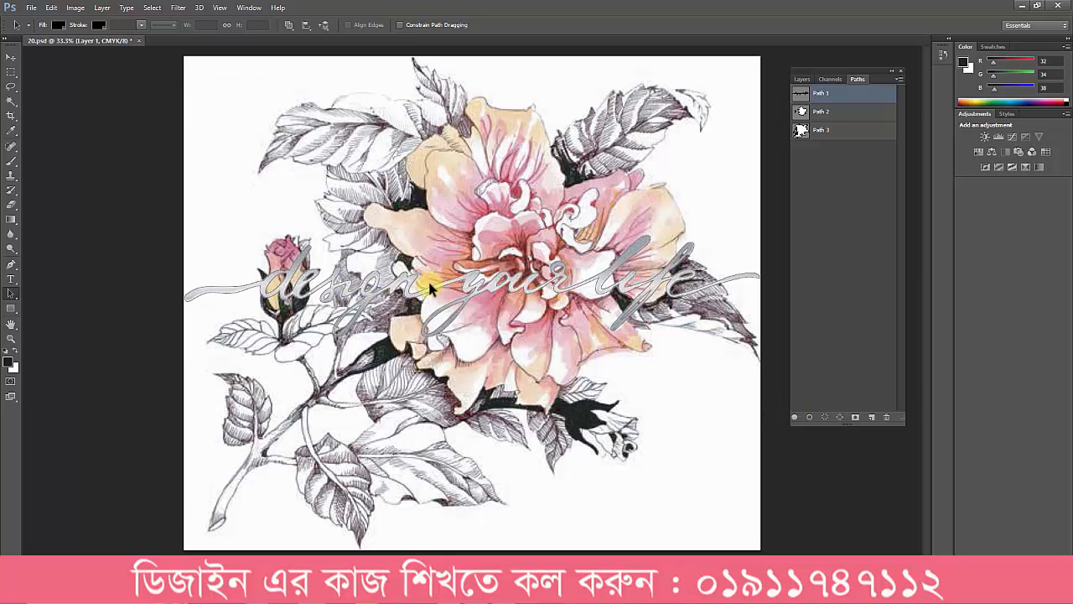
left_click(830, 118)
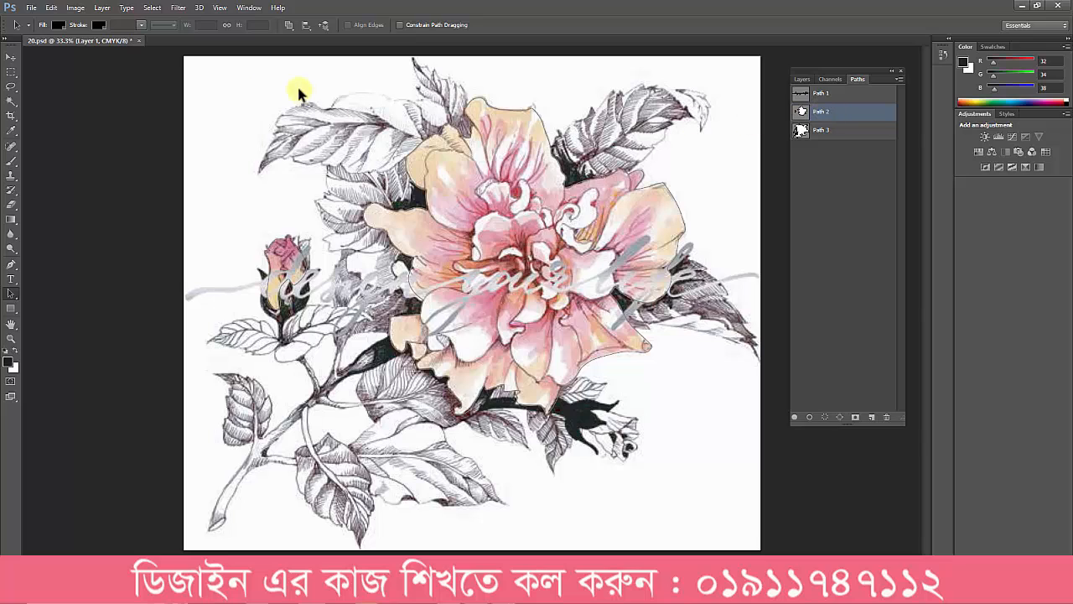
left_click_drag(169, 57, 749, 480)
left_click(826, 130)
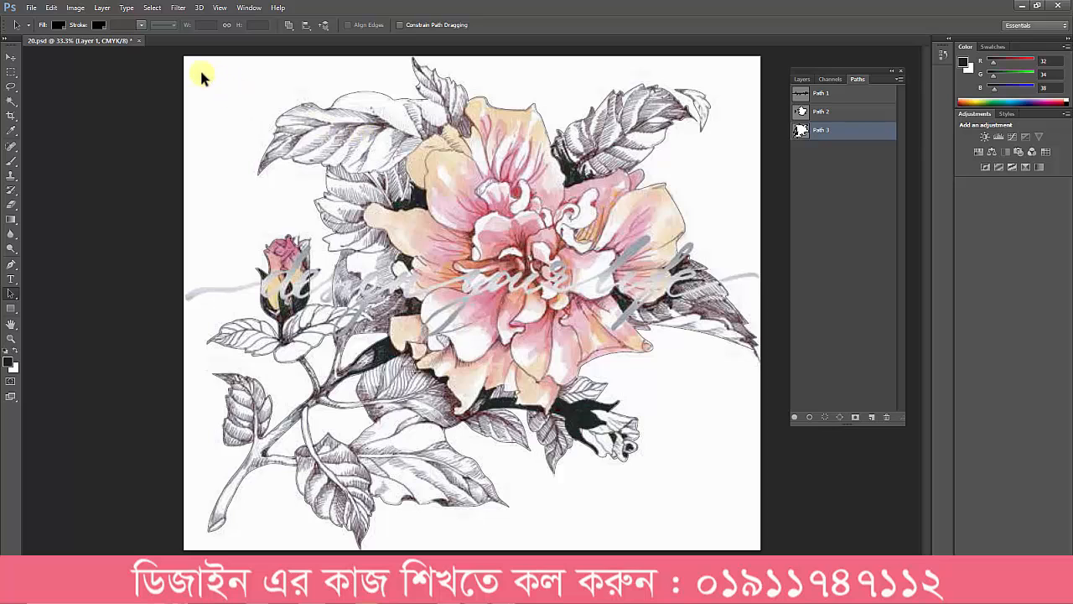
left_click_drag(179, 66, 706, 470)
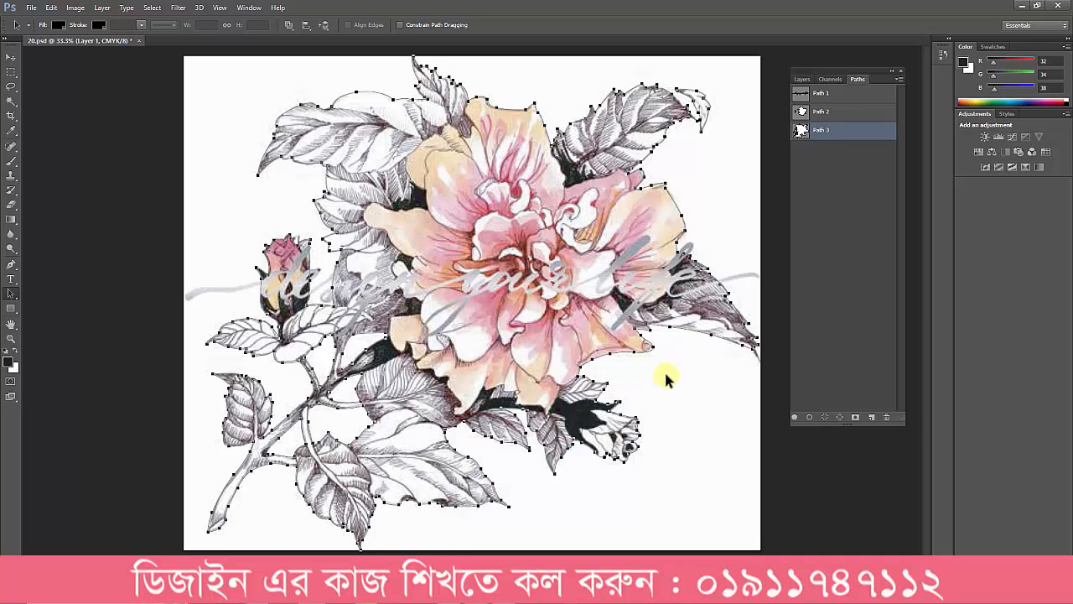
Review Path 1 again, examine all anchor points of Path 2 and Path 3, and deselect the paths
left_click(826, 93)
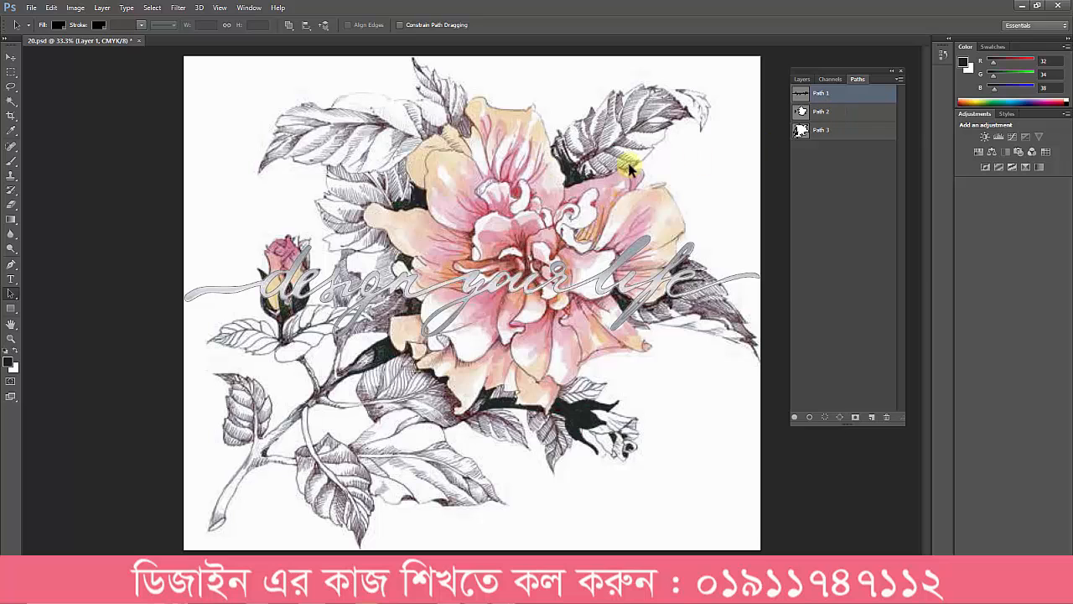
left_click(822, 112)
left_click_drag(265, 74, 729, 456)
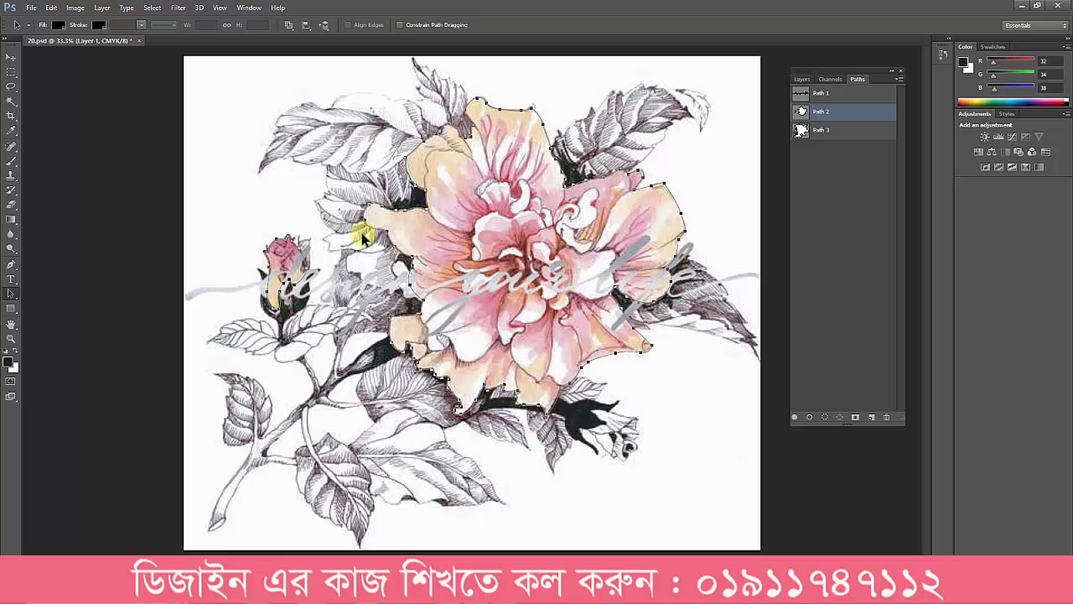
left_click(839, 131)
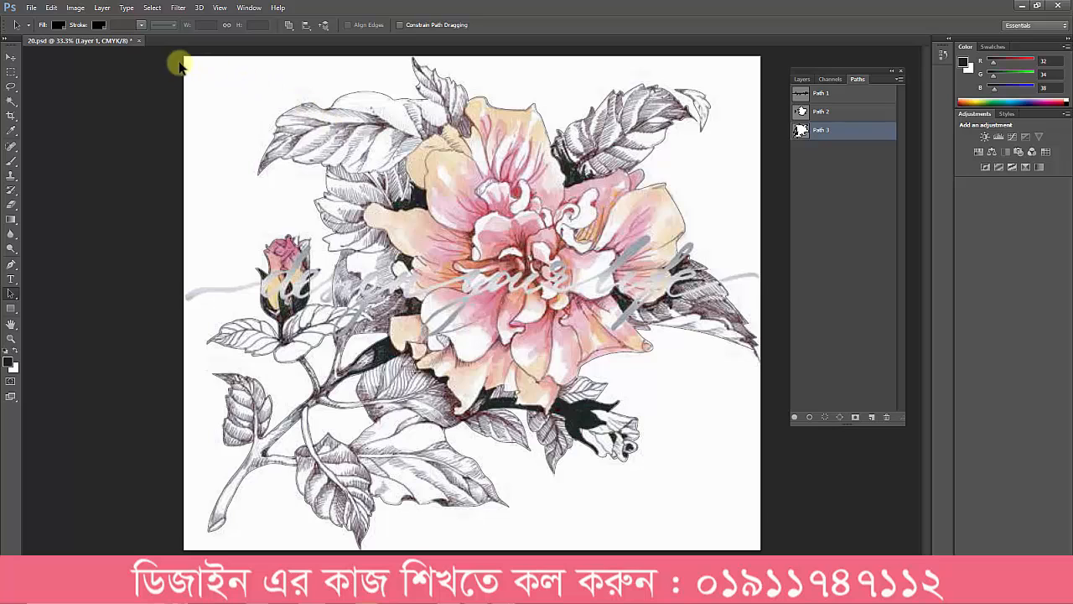
left_click_drag(181, 65, 693, 461)
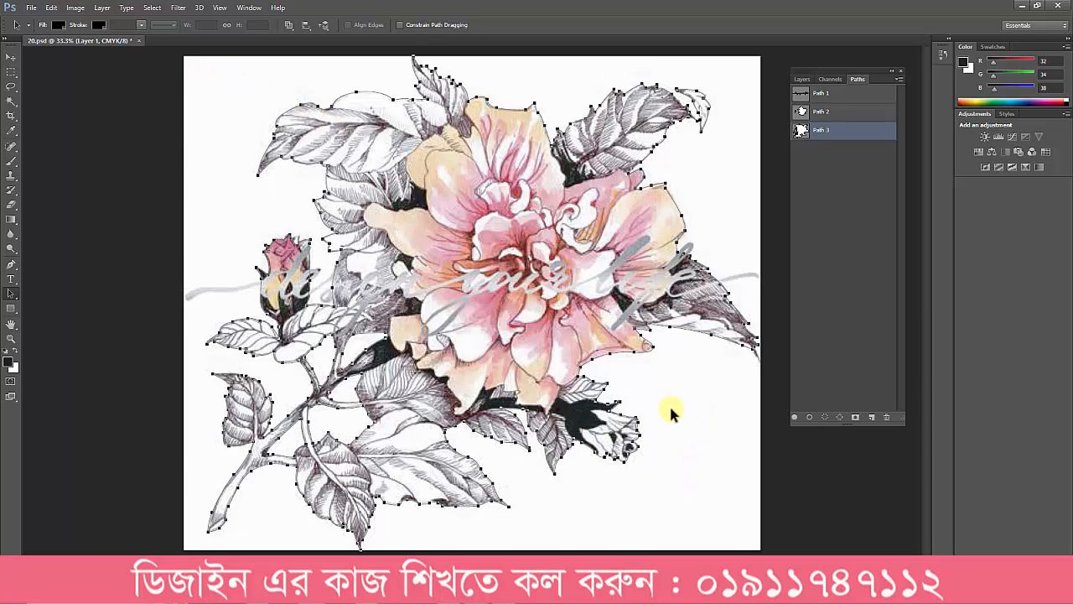
left_click(849, 192)
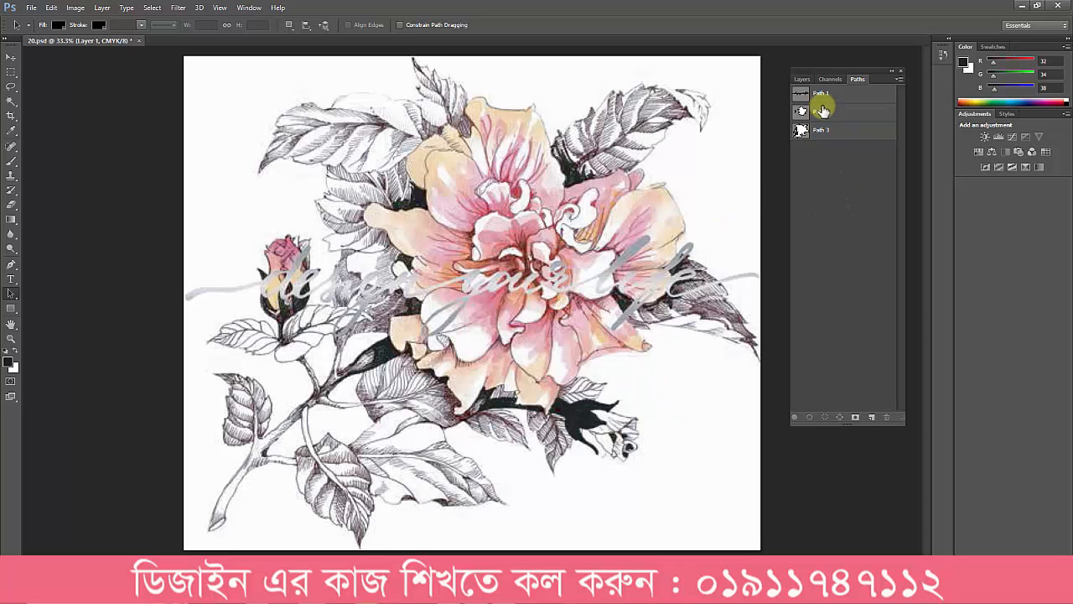
View each spot channel on its own, from Spot Color 1 through the Yellow, Magenta and Black2 channels to Spot Color 2
left_click(839, 78)
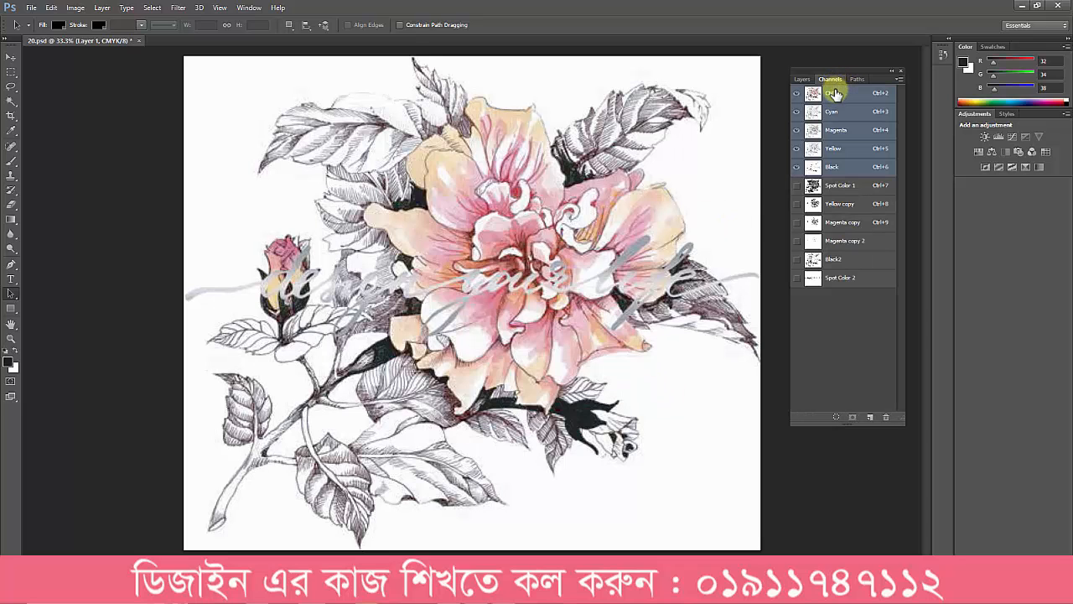
left_click(845, 185)
left_click(850, 206)
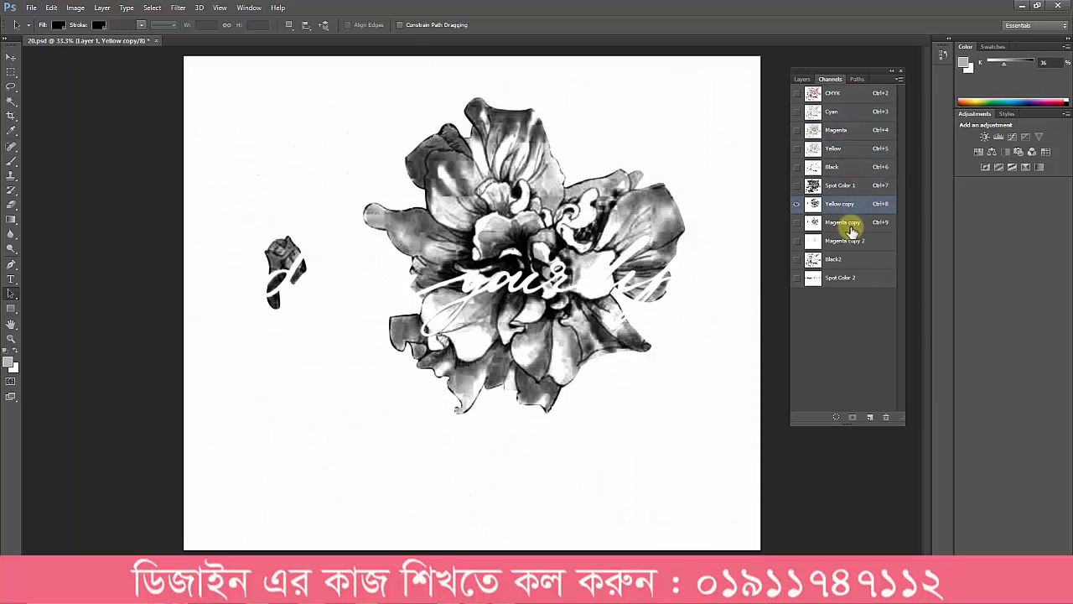
left_click(850, 225)
left_click(845, 207)
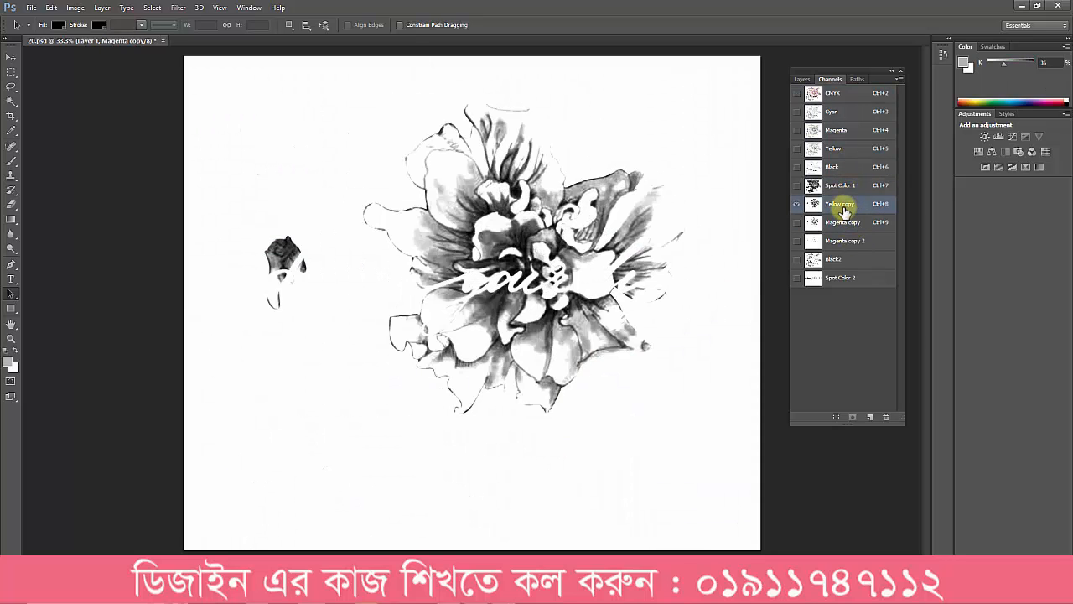
left_click(848, 226)
left_click(847, 242)
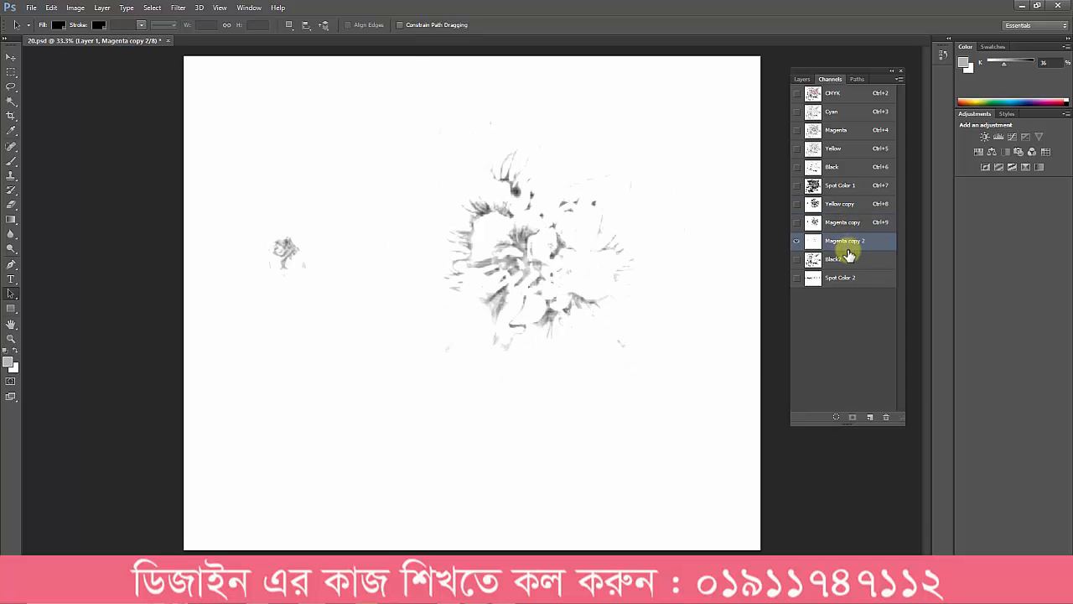
left_click(844, 260)
left_click(851, 276)
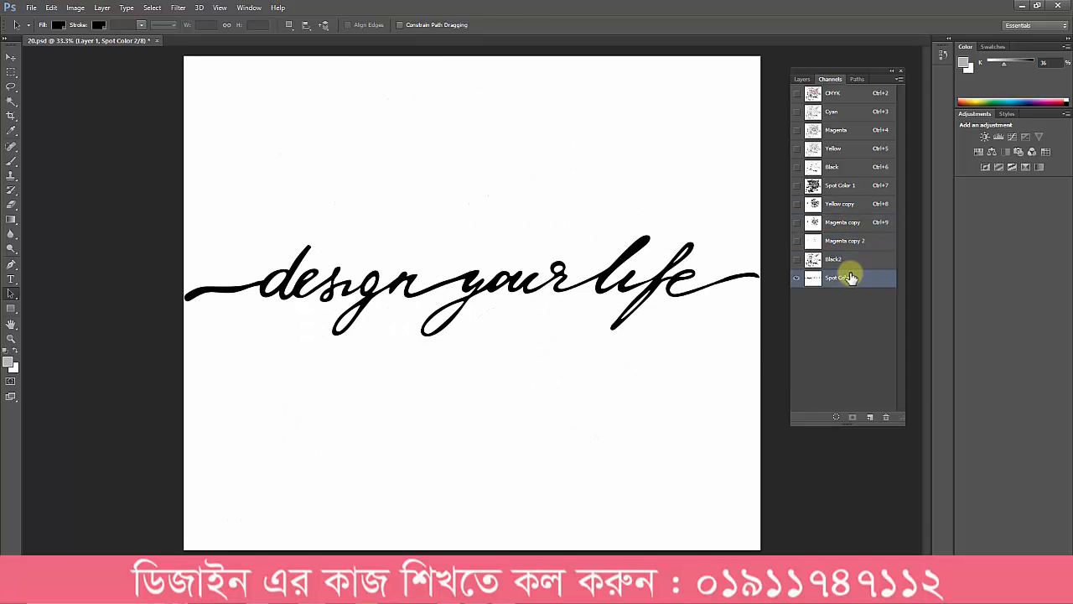
Load Path 1, the lettering outline, as a selection
left_click(859, 79)
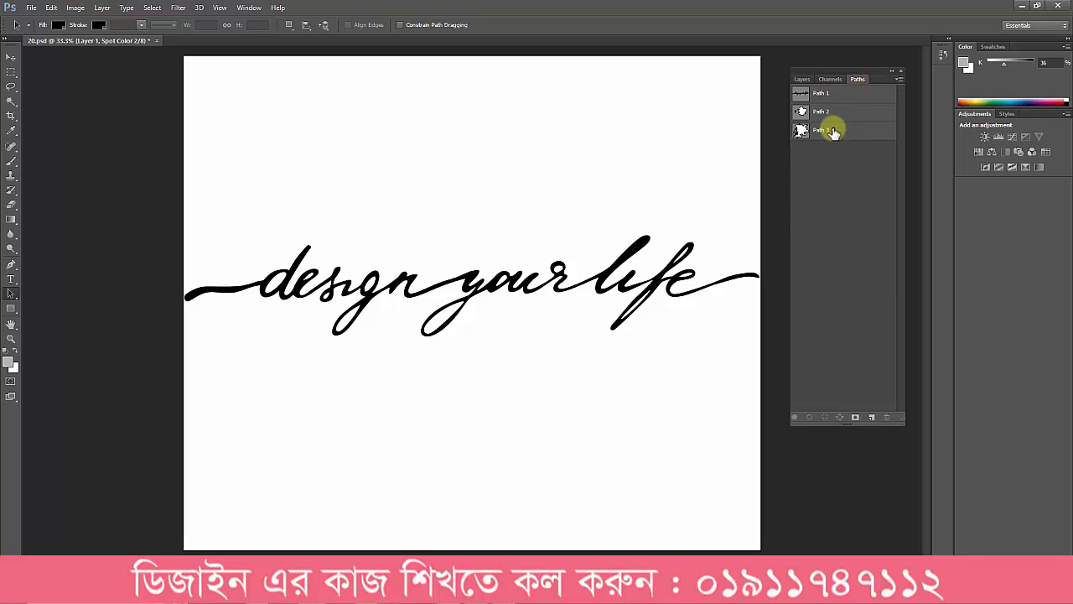
left_click(828, 79)
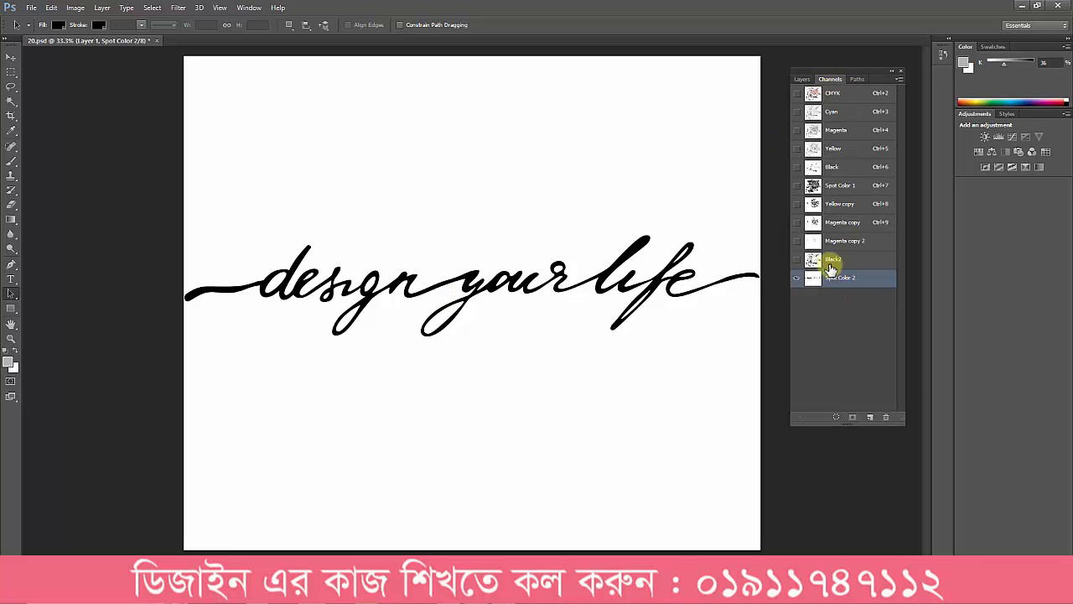
left_click(857, 79)
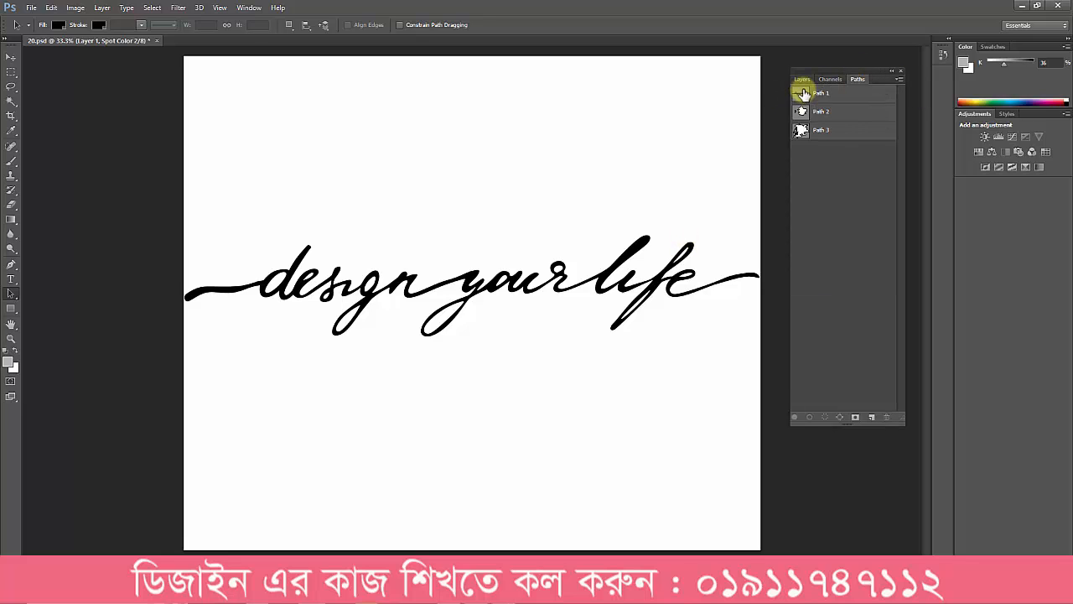
left_click(804, 94)
left_click(803, 95, "ctrl")
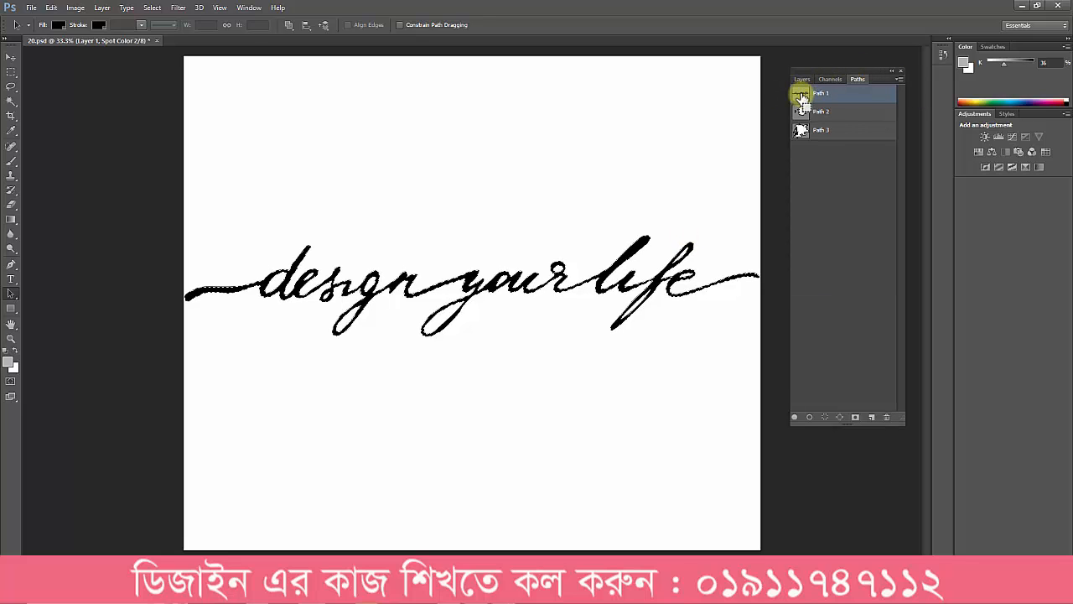
Add a new channel and fill everything outside the lettering selection with white, leaving the lettering black, then clear the selection
left_click(830, 80)
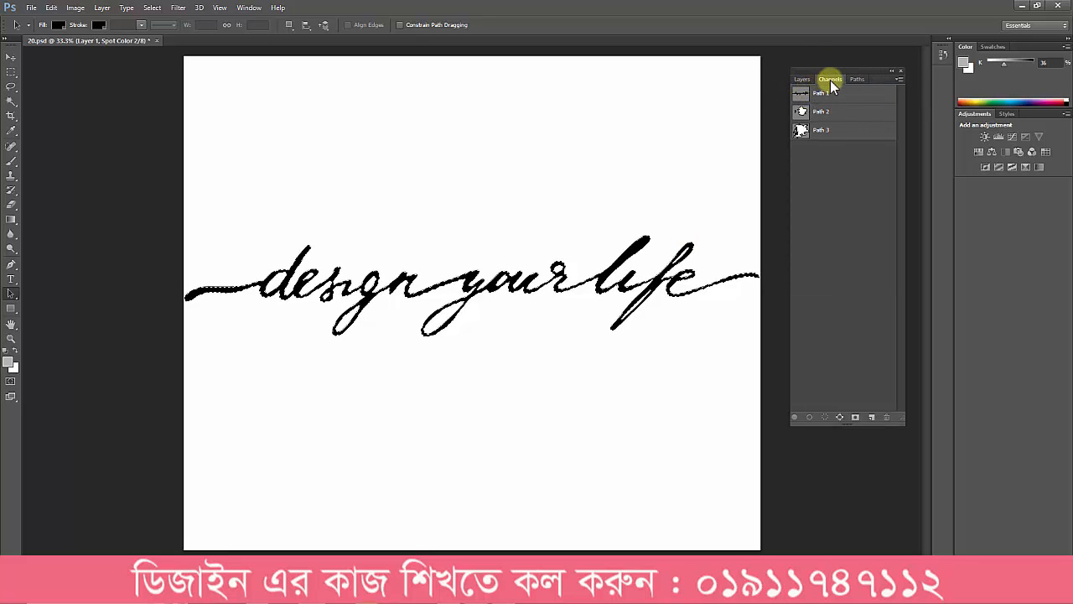
left_click(869, 417)
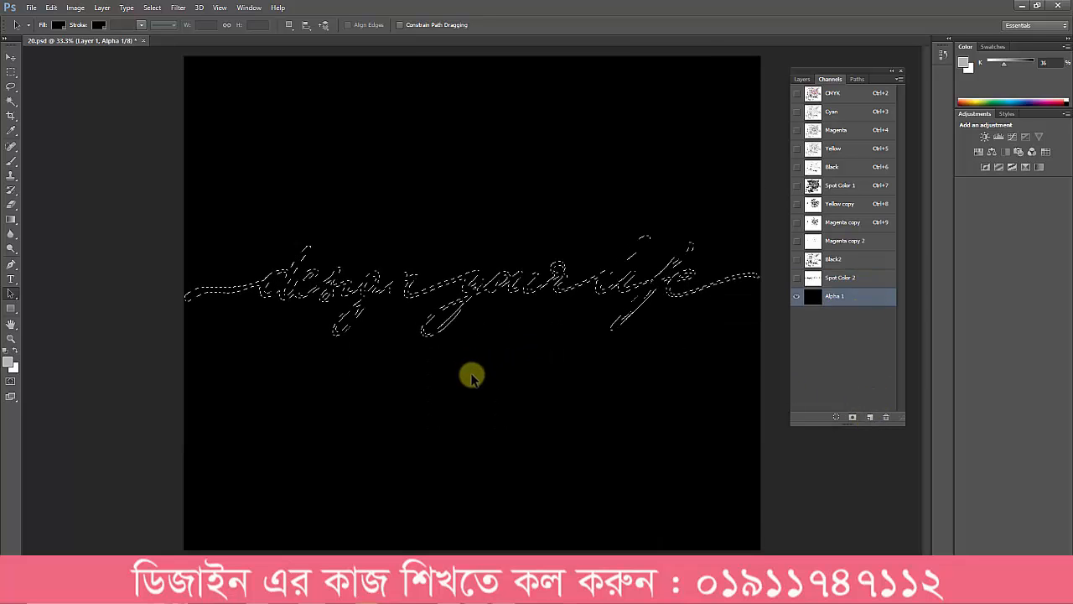
key("ctrl+shift+i")
key("alt+BackSpace")
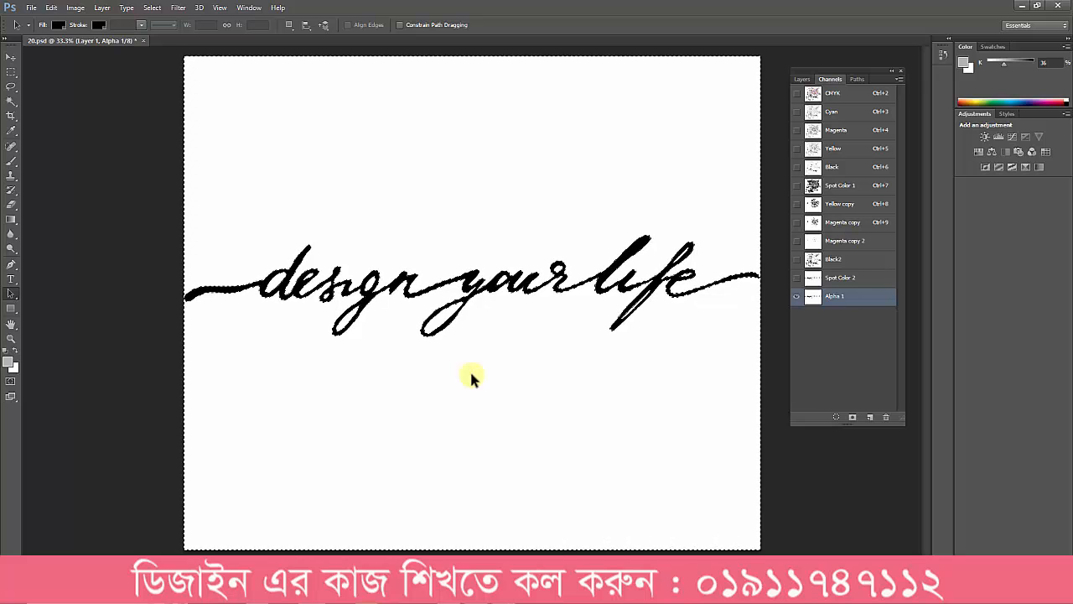
key("ctrl+d")
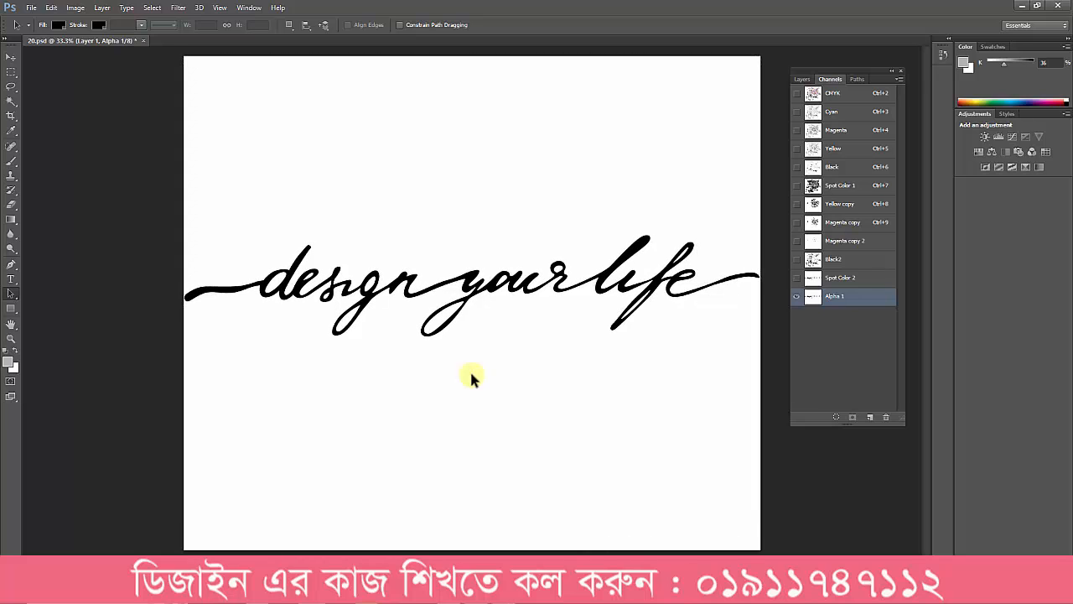
Convert the Alpha 1 channel into a spot colour channel with a yellow-green ink colour
double_click(813, 298)
left_click(500, 225)
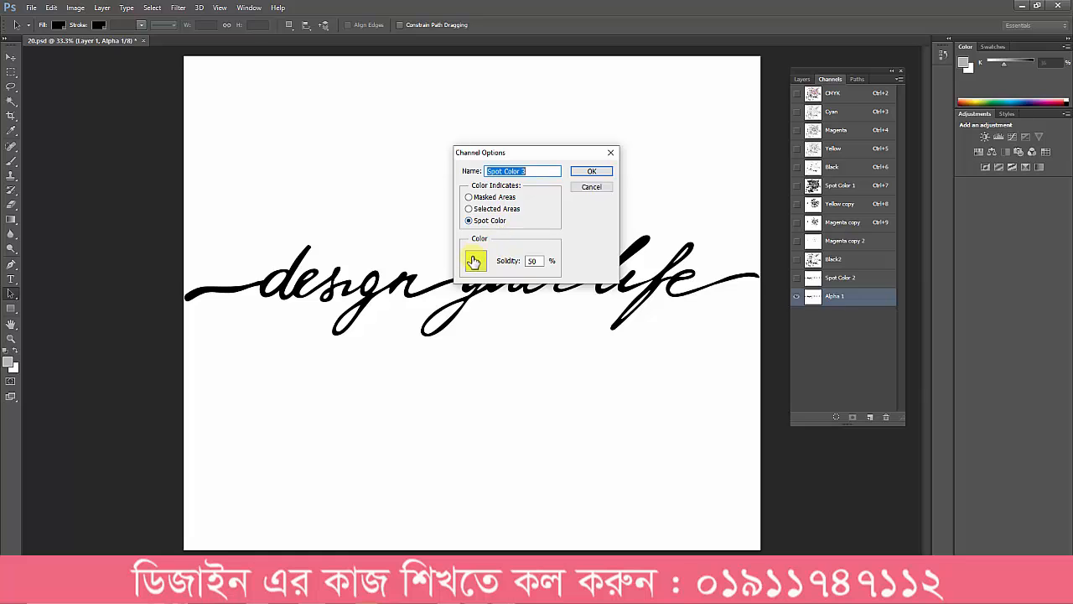
left_click(475, 261)
key("Return")
key("Return")
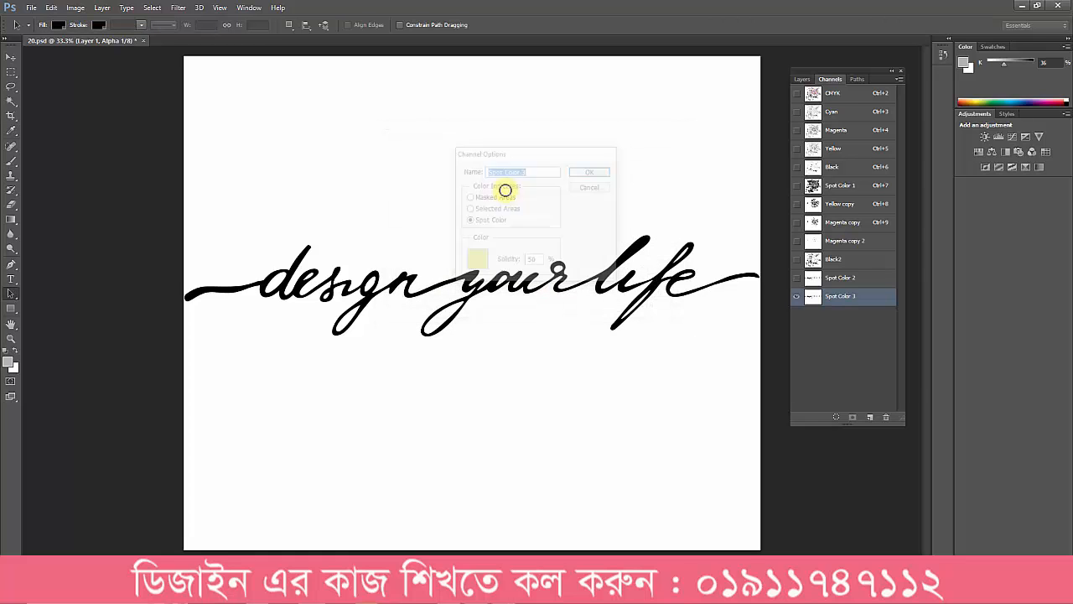
Check the Spot Color 3 lettering over the CMYK composite by switching its visibility on and off several times
left_click(829, 93)
left_click(796, 299)
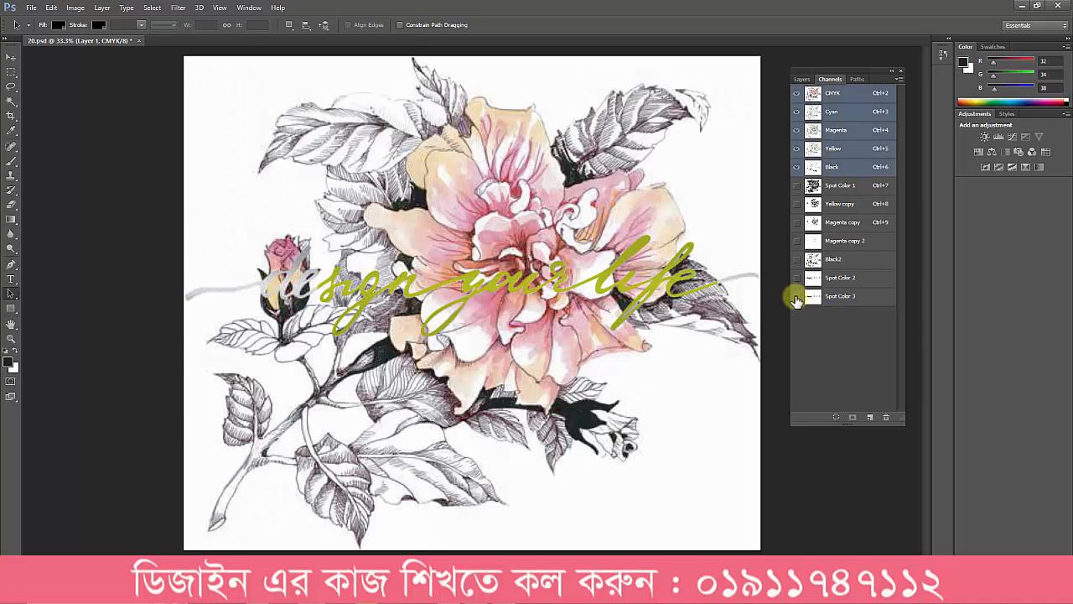
left_click(796, 298)
left_click(797, 299)
left_click(797, 298)
left_click(796, 298)
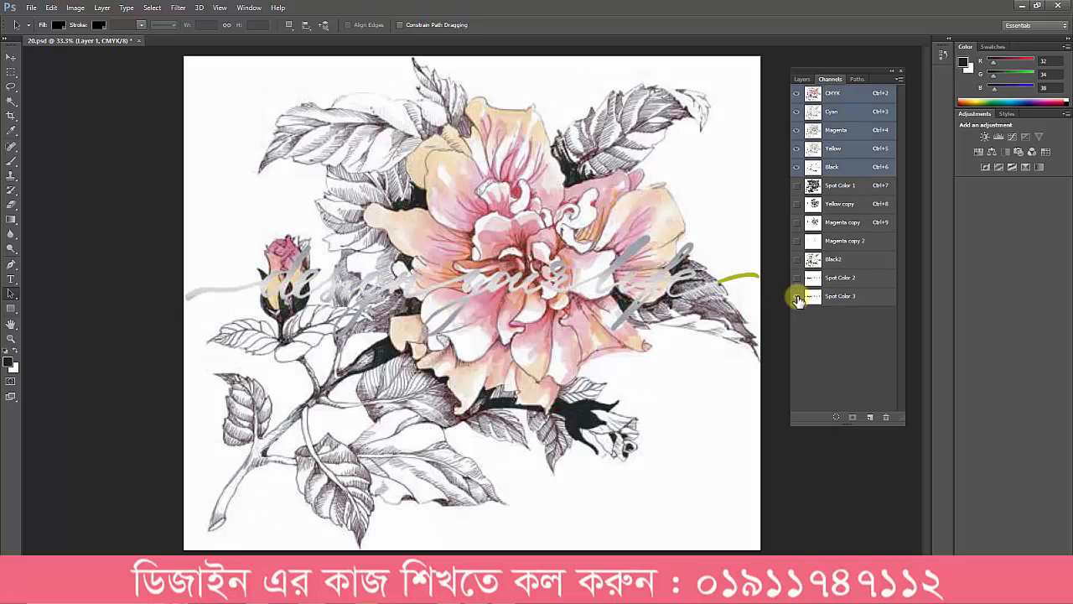
left_click(796, 299)
left_click(796, 299)
left_click(796, 298)
left_click(797, 298)
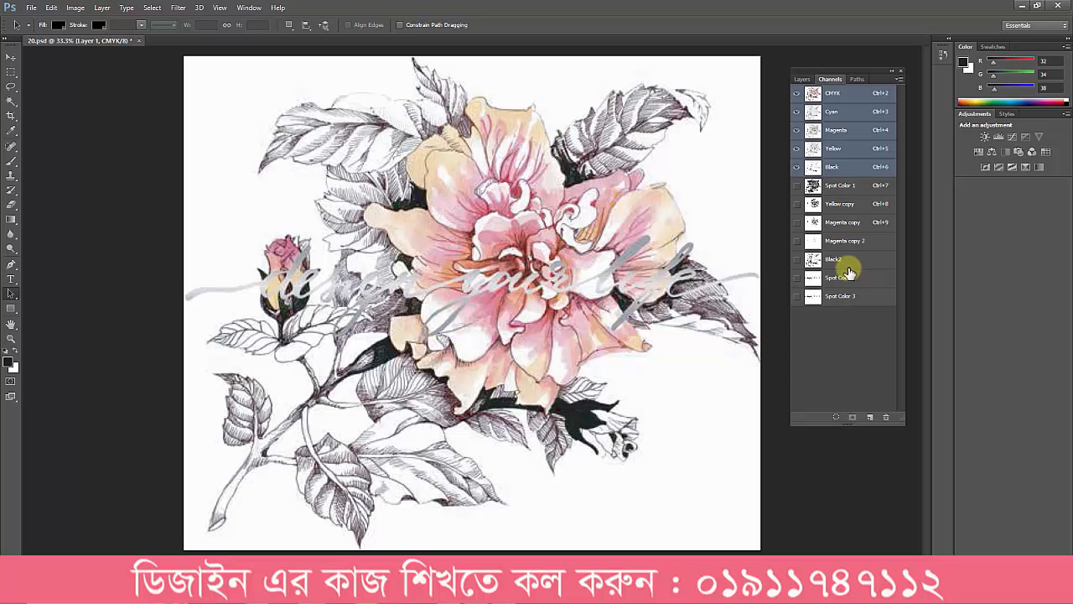
View the Black2, Magenta copy 2 and Yellow copy channels, and compare Magenta copy with the original Magenta channel
left_click(852, 261)
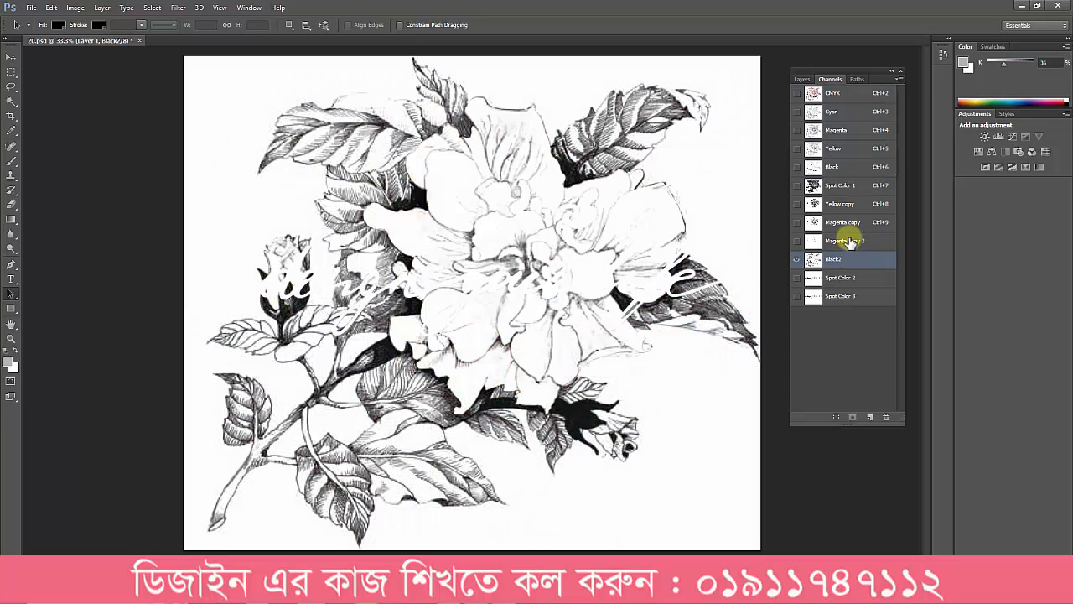
left_click(851, 240)
left_click(850, 209)
left_click(851, 223)
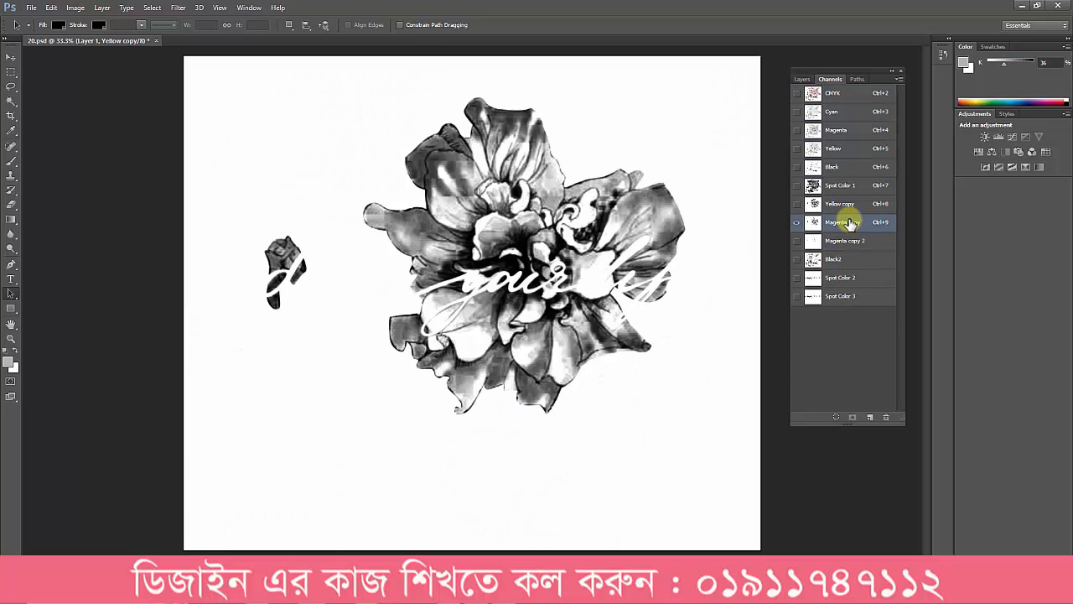
left_click(838, 131)
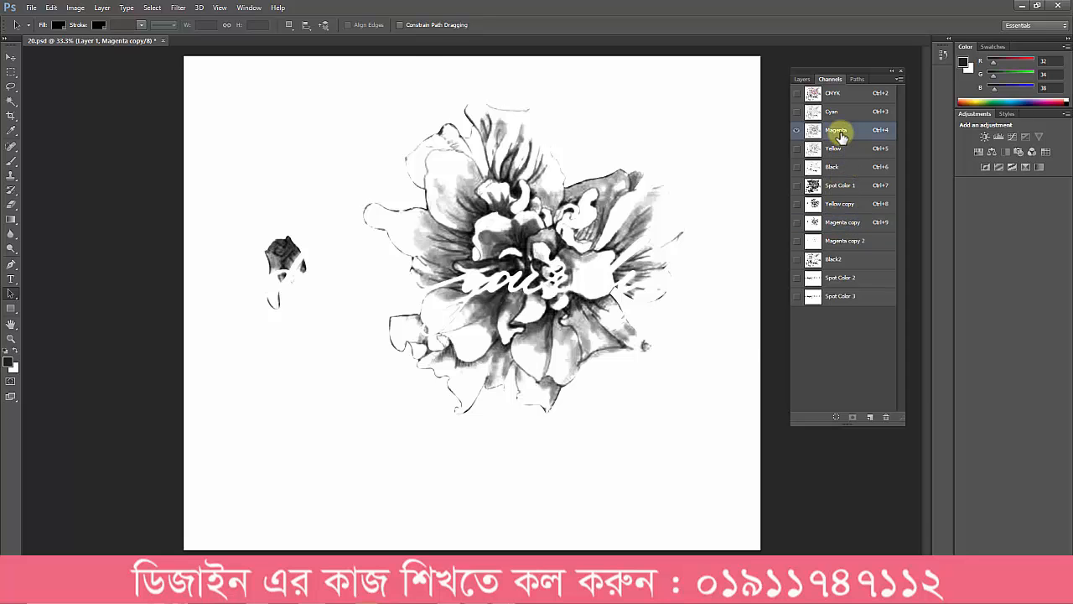
left_click(841, 223)
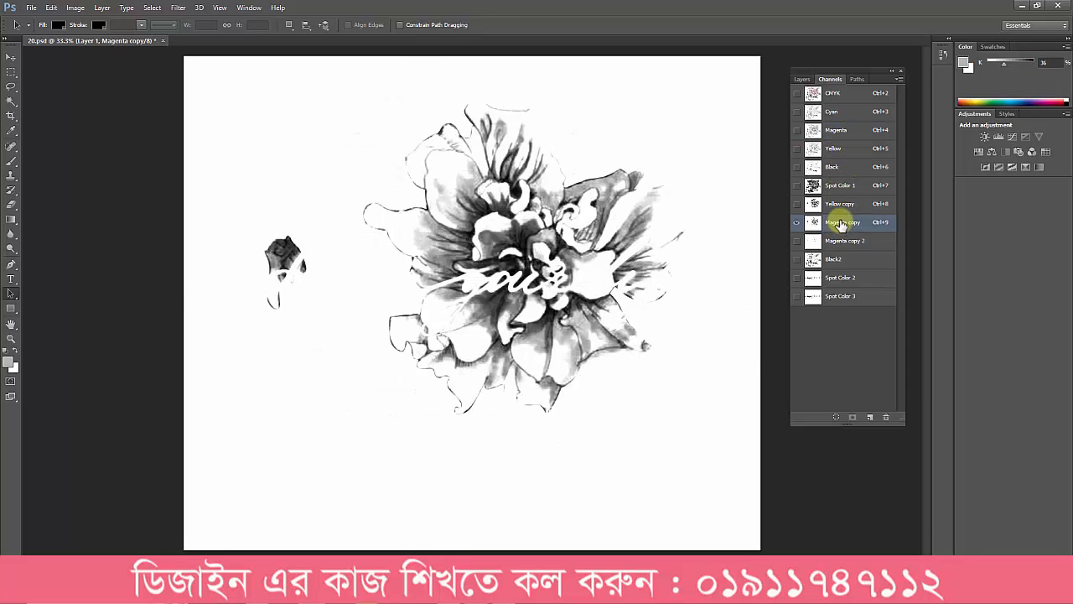
left_click(841, 132)
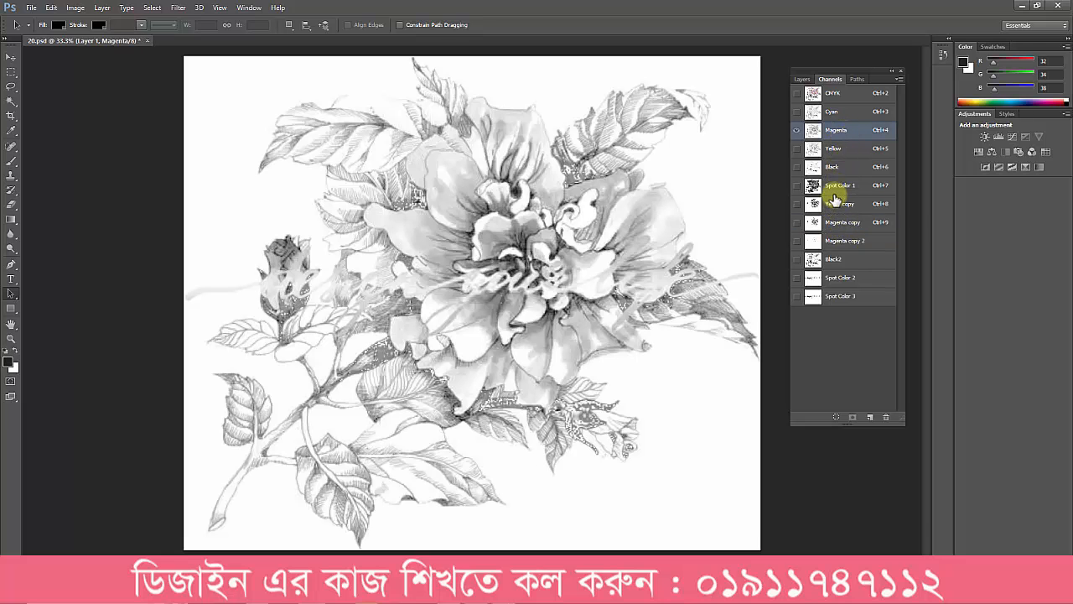
View Spot Color 1 and compare the Yellow copy channel with the original Yellow channel
left_click(838, 186)
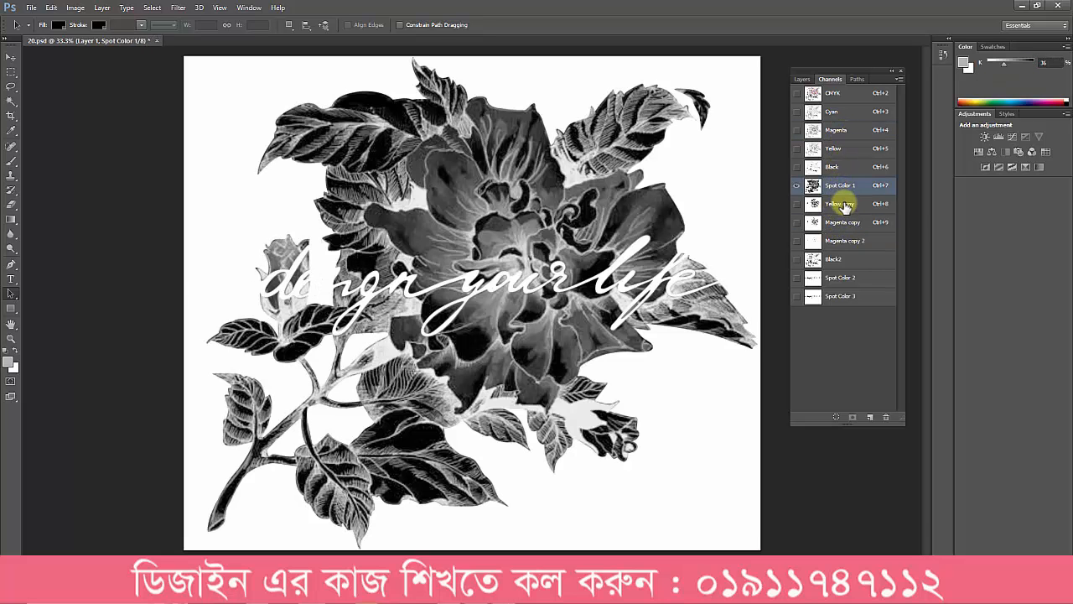
left_click(841, 208)
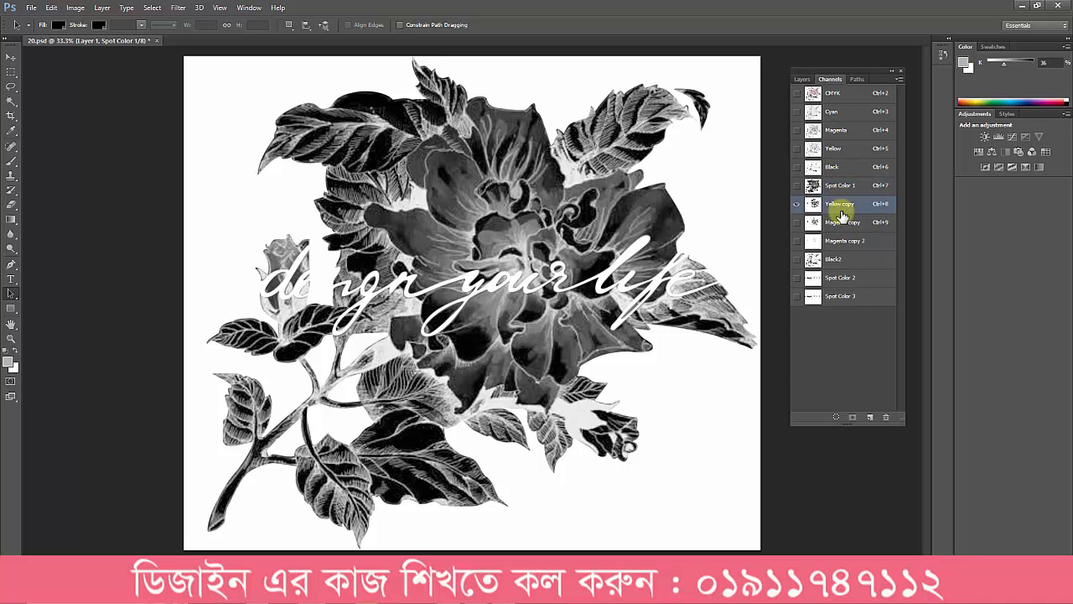
left_click(842, 149)
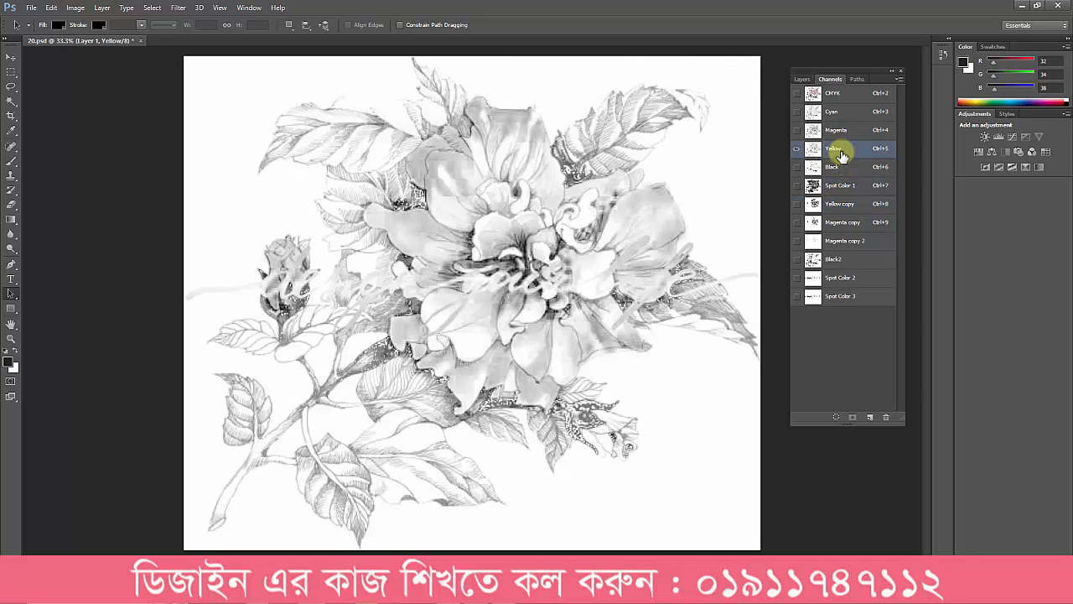
left_click(842, 208)
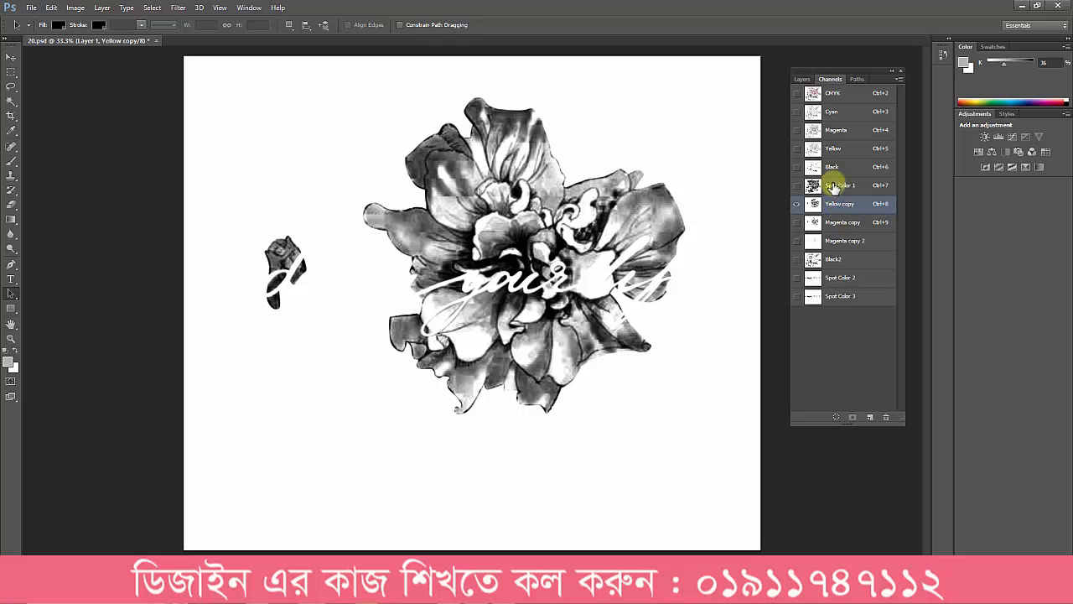
left_click(836, 151)
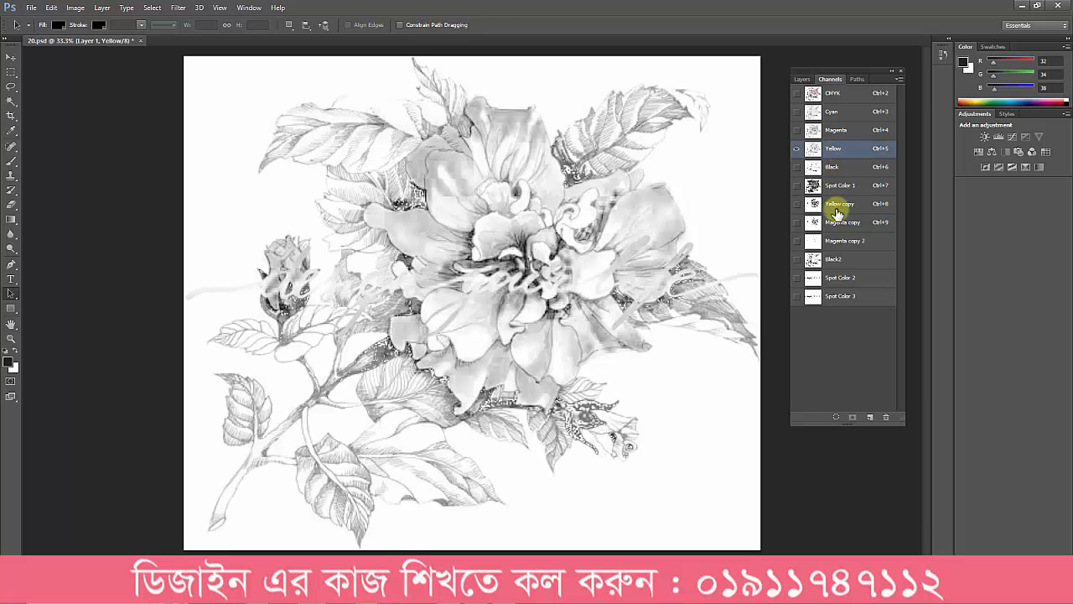
left_click(837, 209)
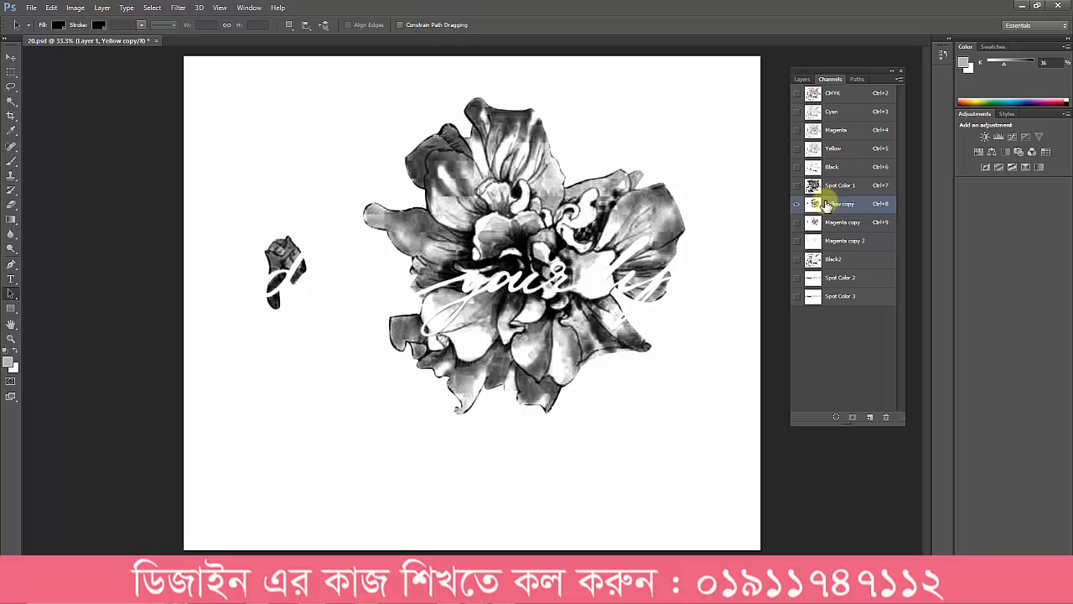
Duplicate the Yellow channel and clear everything outside the Path 2 flower and bud outlines to white
left_click(836, 149)
left_click_drag(866, 224, 869, 415)
left_click(858, 78)
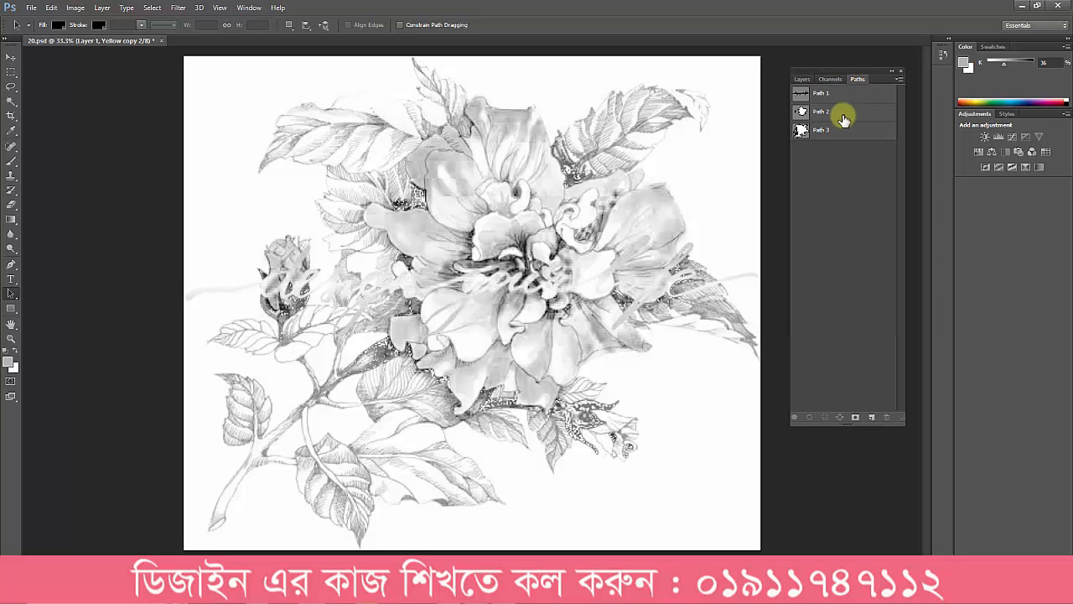
left_click(800, 112, "ctrl")
left_click(710, 146)
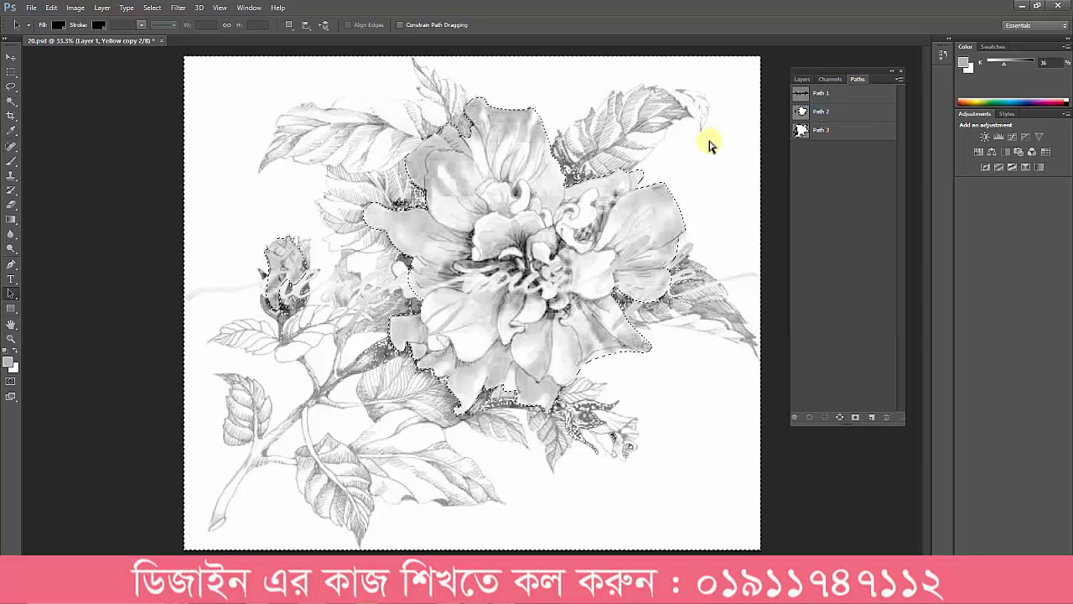
key("ctrl+shift+i")
key("Delete")
key("ctrl+d")
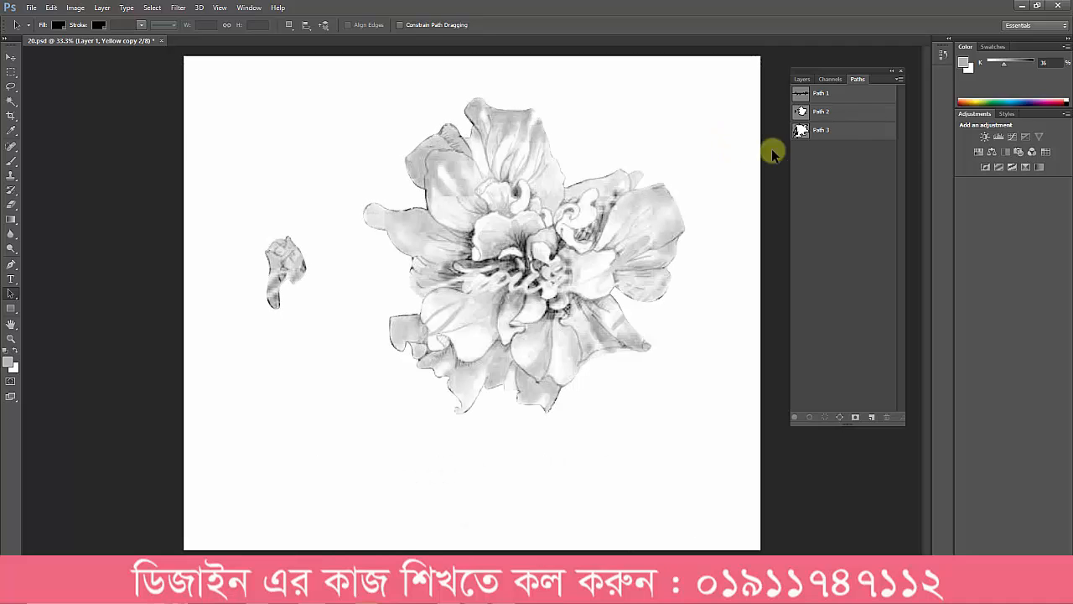
Clear the Path 1 lettering shape from the Yellow copy 2 channel to white and compare the channel with Yellow copy
left_click(830, 79)
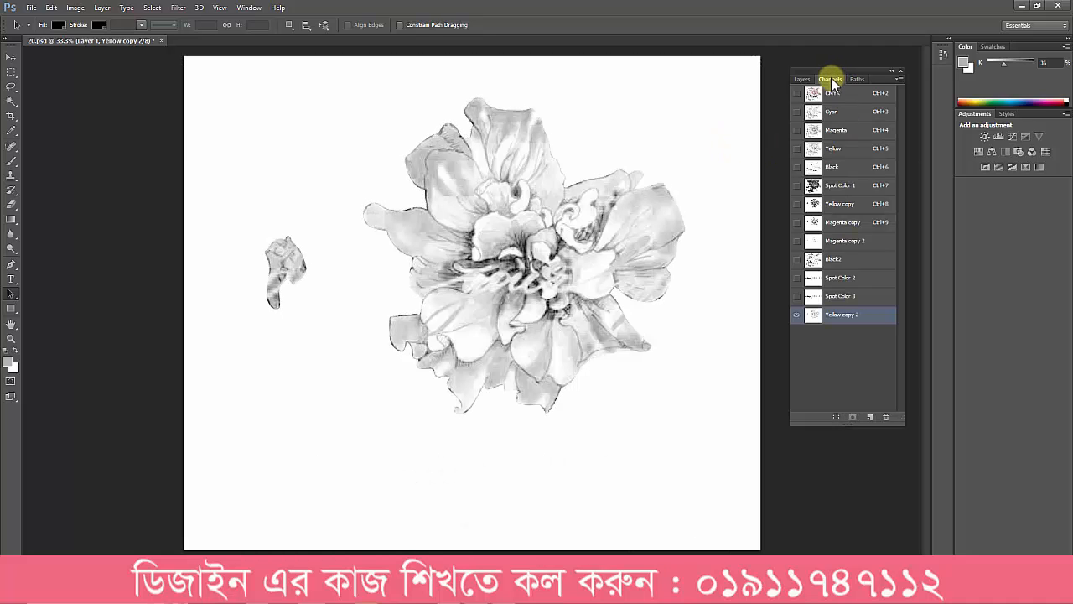
left_click(838, 206)
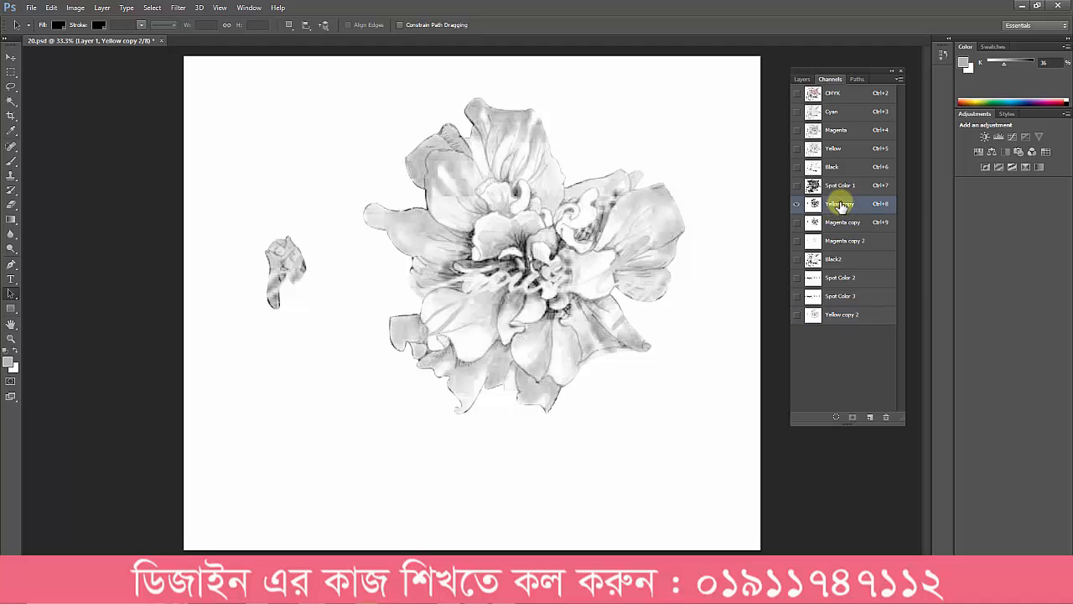
left_click(841, 315)
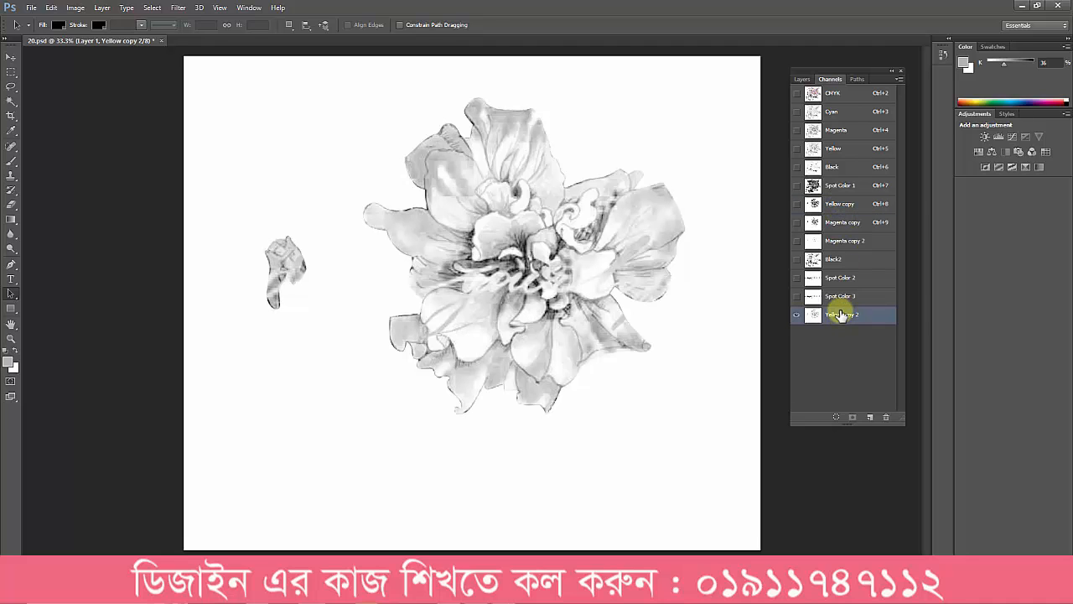
left_click(856, 78)
left_click(802, 92, "ctrl")
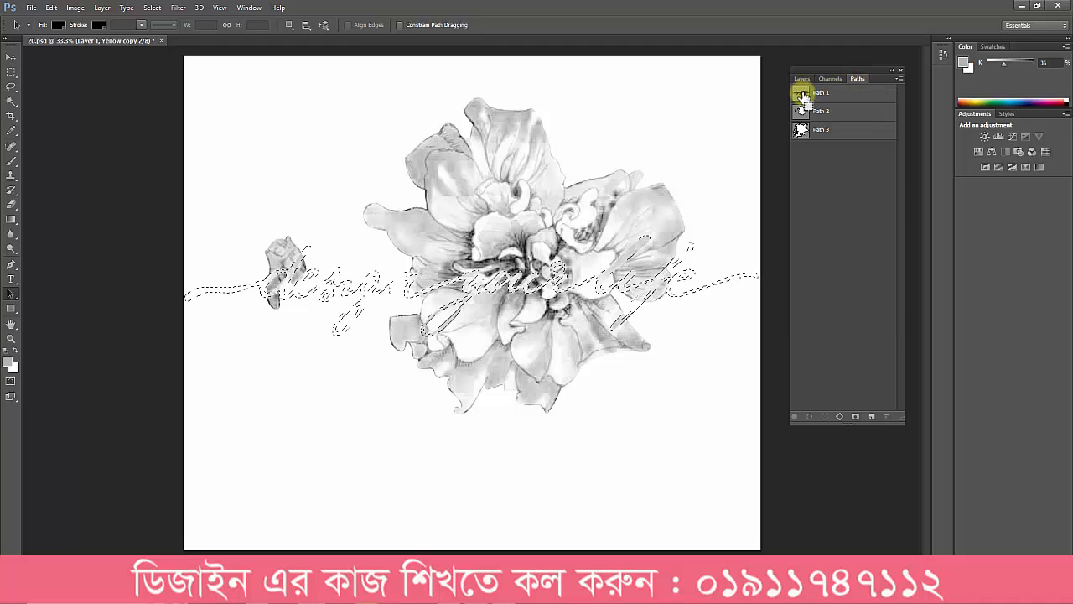
left_click(831, 78)
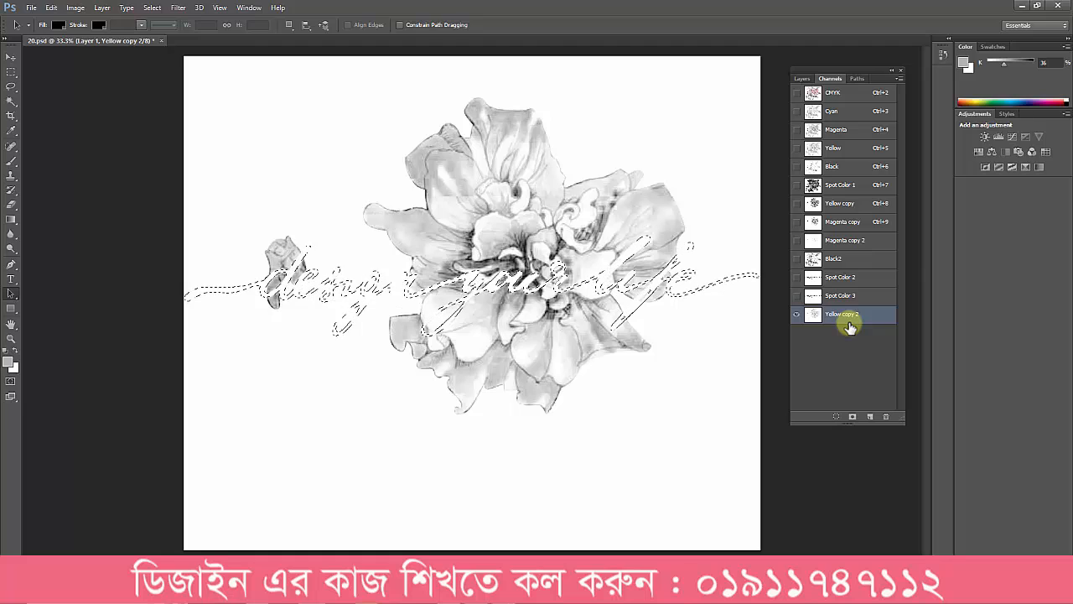
key("ctrl+d")
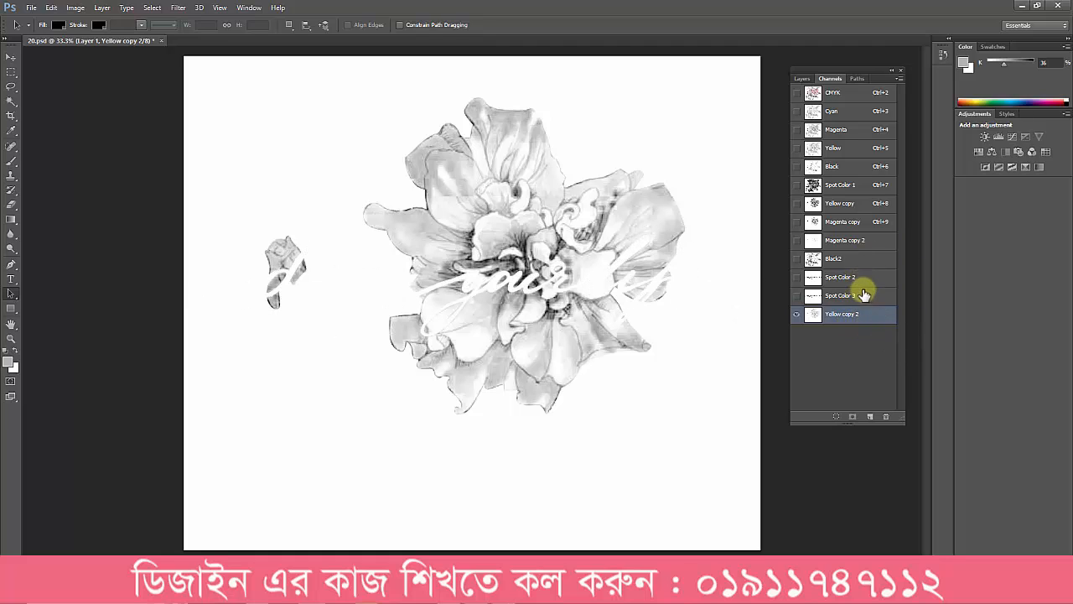
left_click(841, 204)
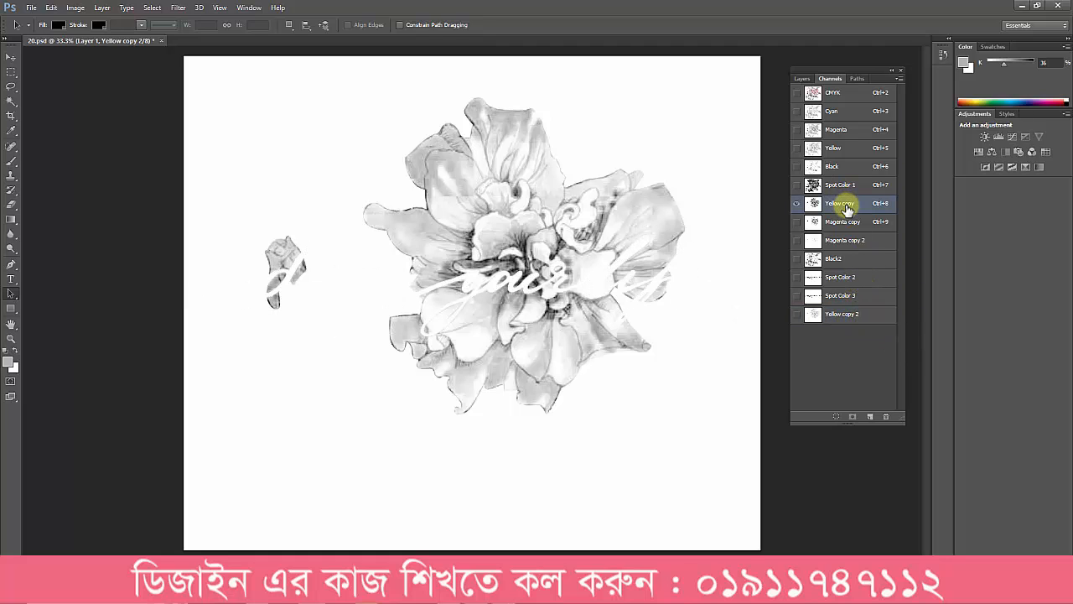
left_click(847, 314)
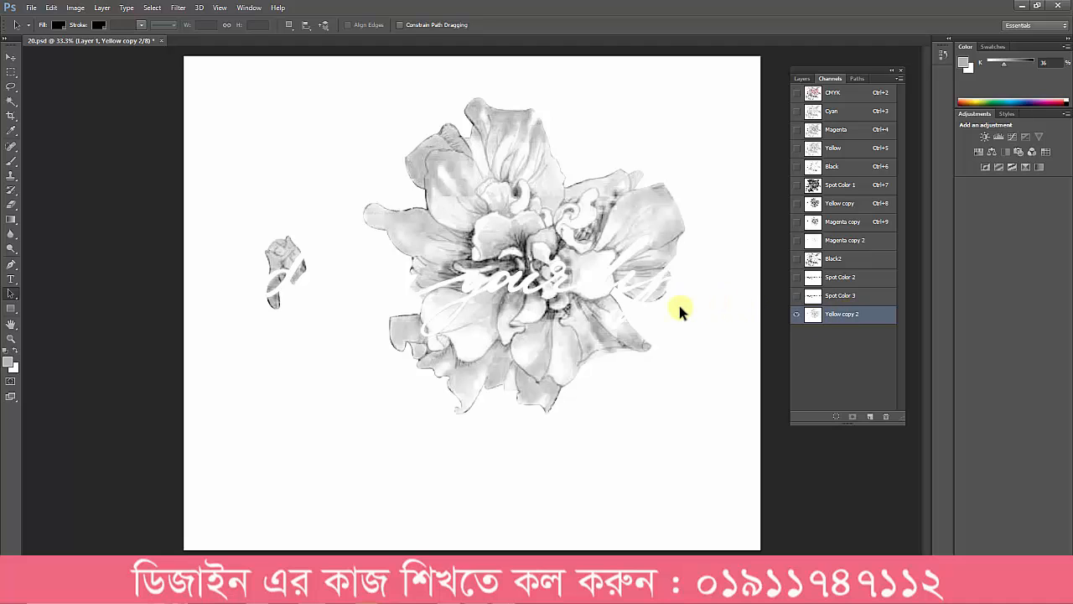
Darken the midtones of the Yellow copy 2 channel with Levels and compare the channel with Yellow copy
key("ctrl+l")
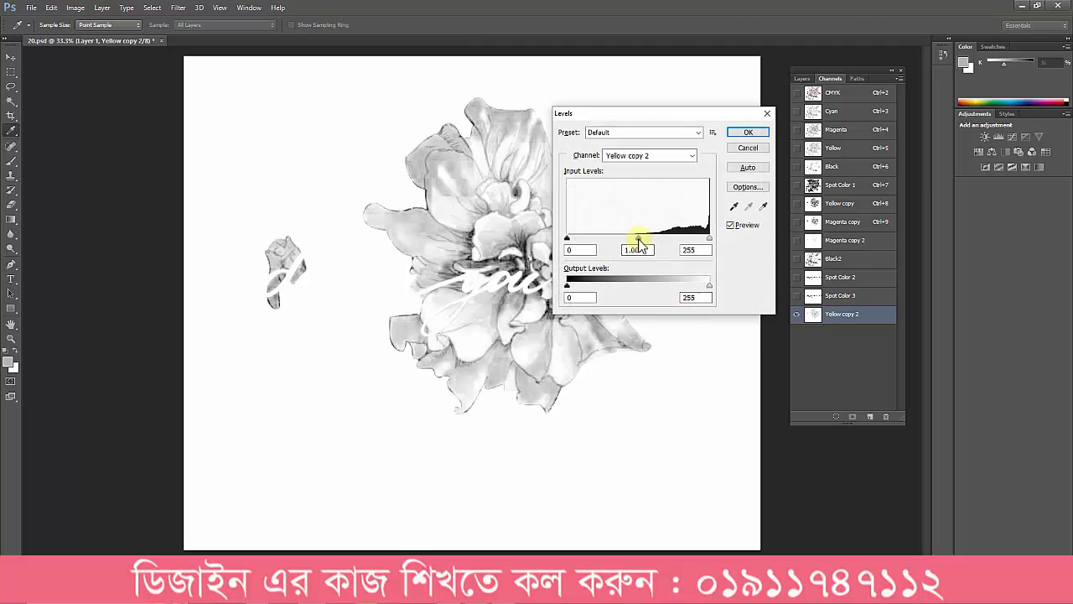
left_click_drag(638, 241, 690, 232)
key("Return")
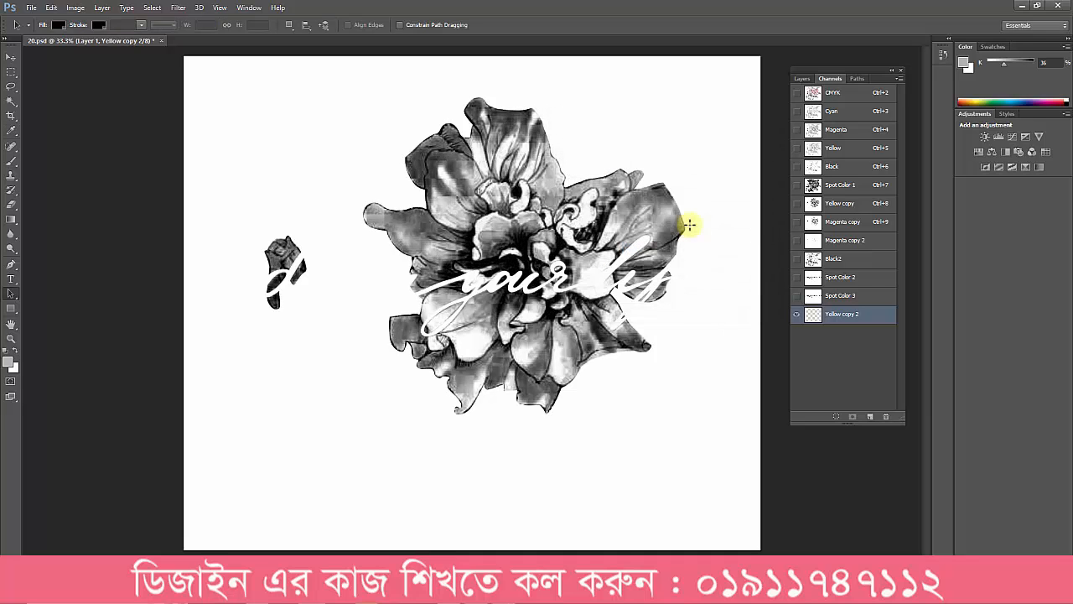
left_click(843, 204)
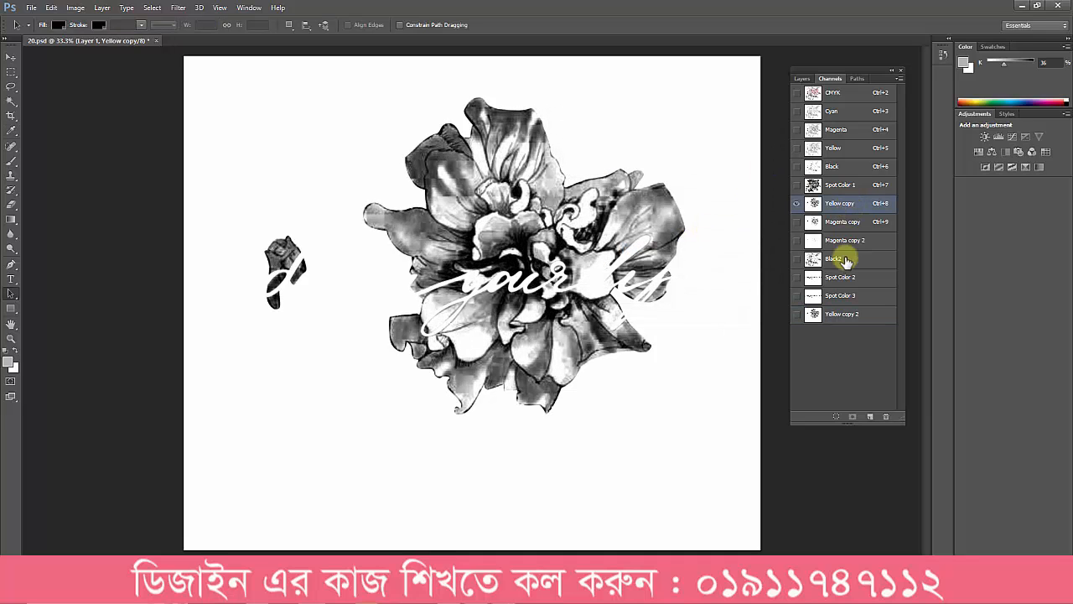
left_click(849, 312)
left_click(840, 206)
left_click(841, 313)
left_click(839, 209)
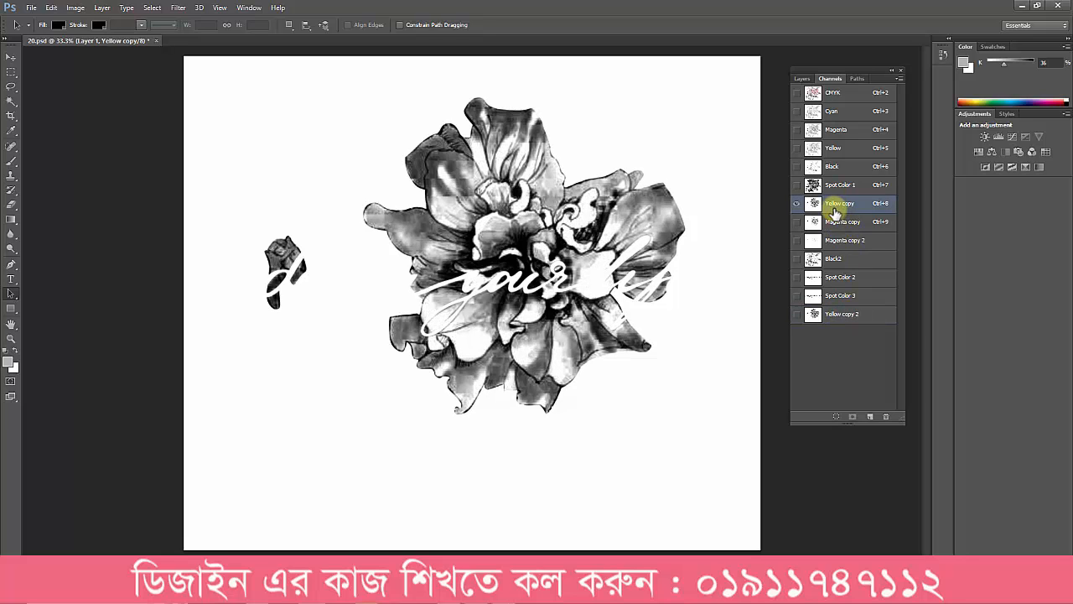
left_click(842, 313)
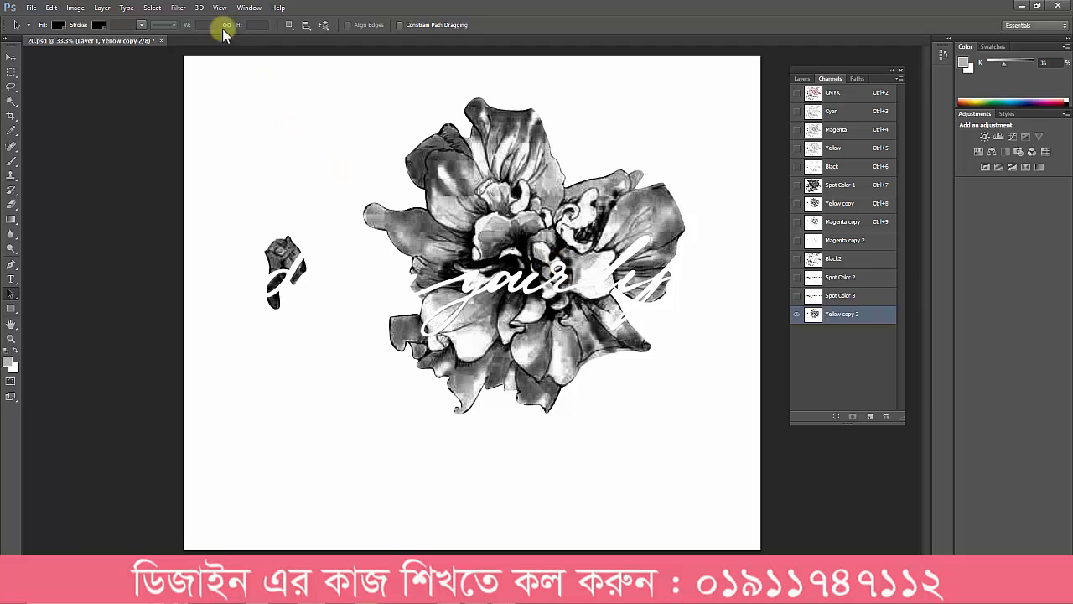
Apply a Gaussian Blur with a 1.0 pixel radius to the Yellow copy 2 channel and compare it with Yellow copy
left_click(177, 8)
mouse_move(267, 122)
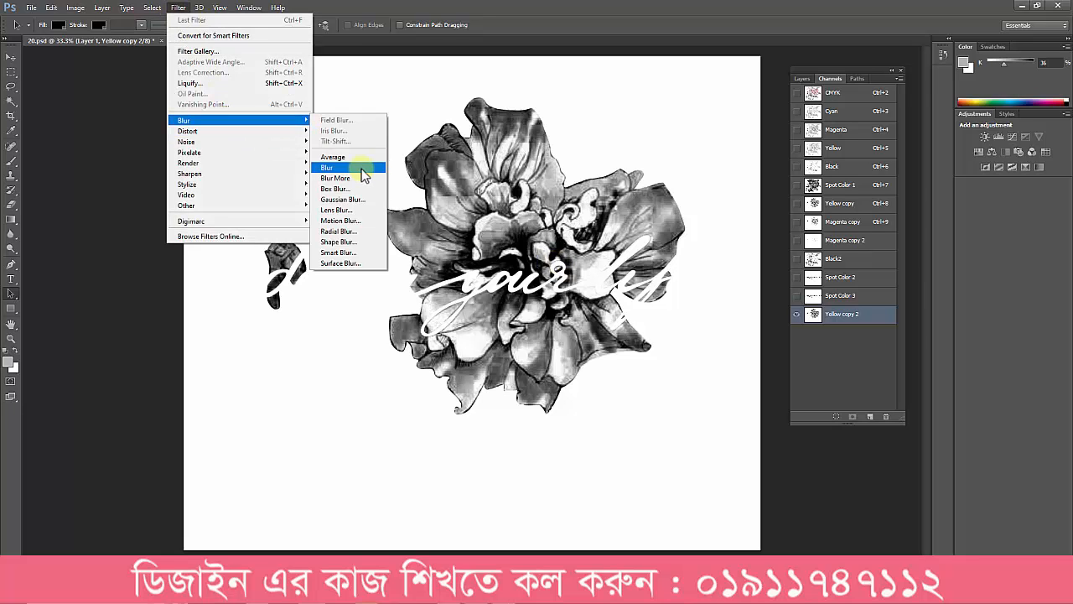
left_click(363, 198)
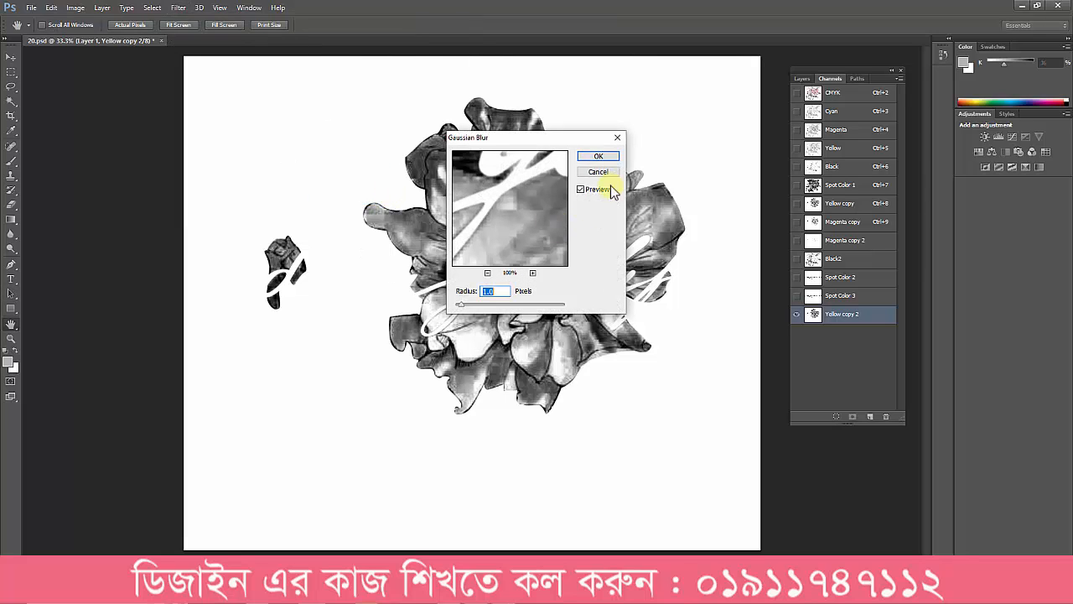
left_click(598, 157)
key("a")
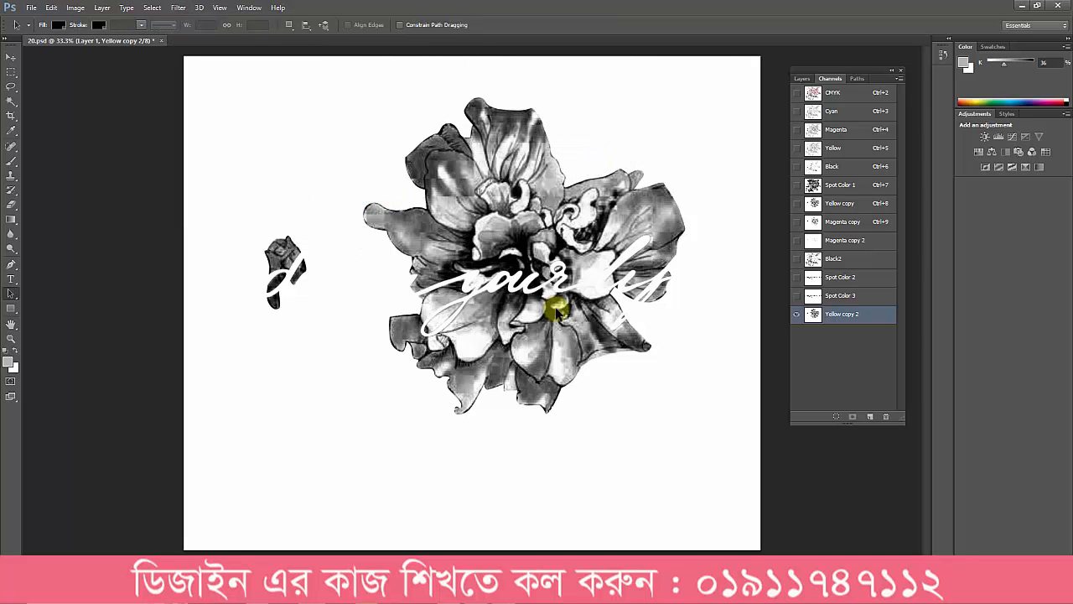
left_click(851, 206)
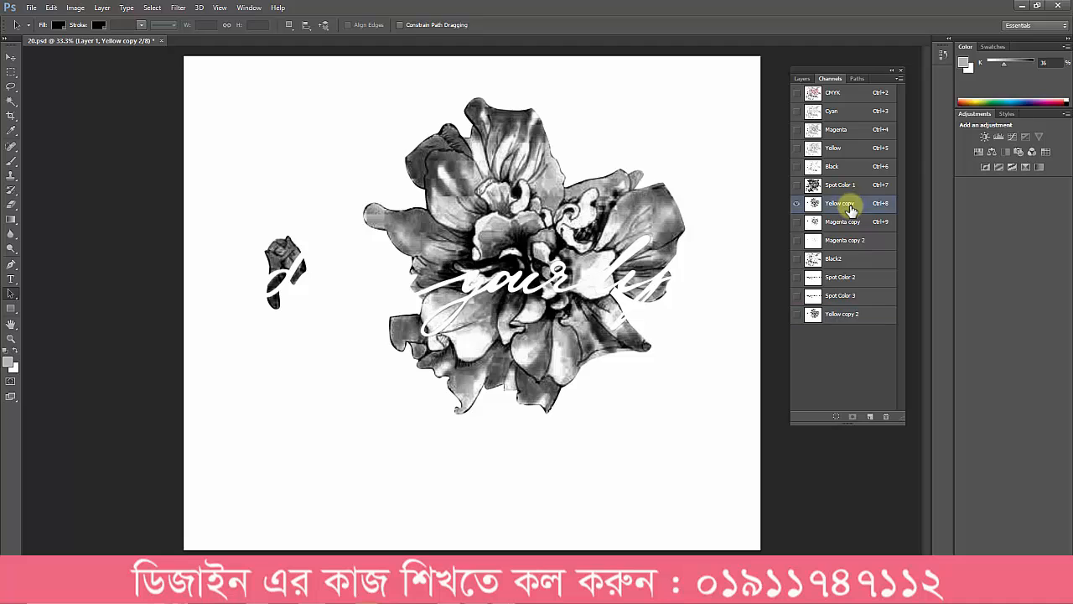
left_click(851, 313)
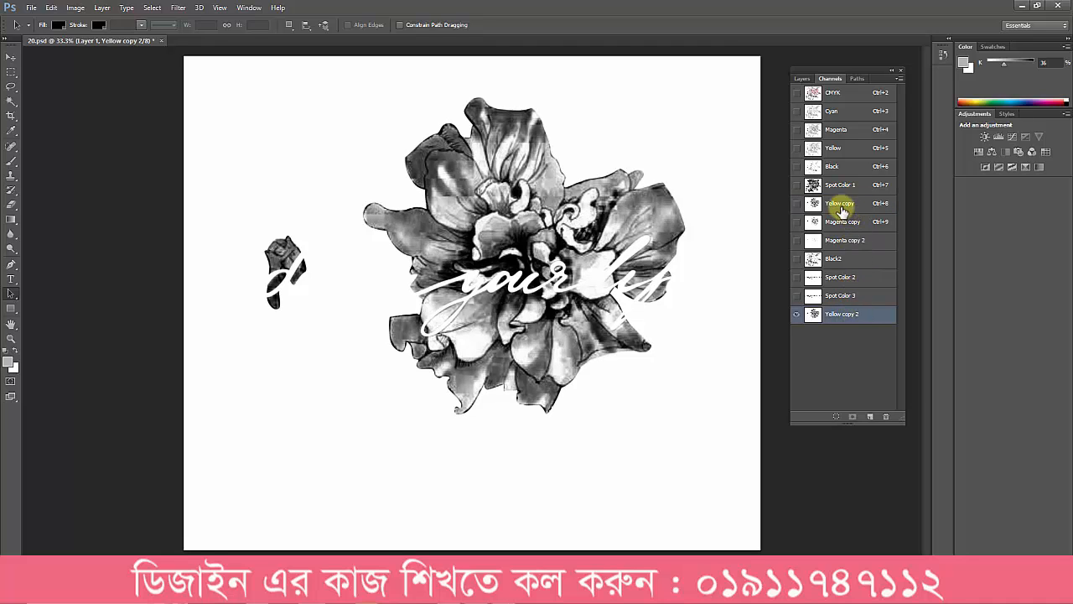
Convert the Yellow copy 2 channel to a spot color channel with a dark olive color and 50% solidity
double_click(811, 311)
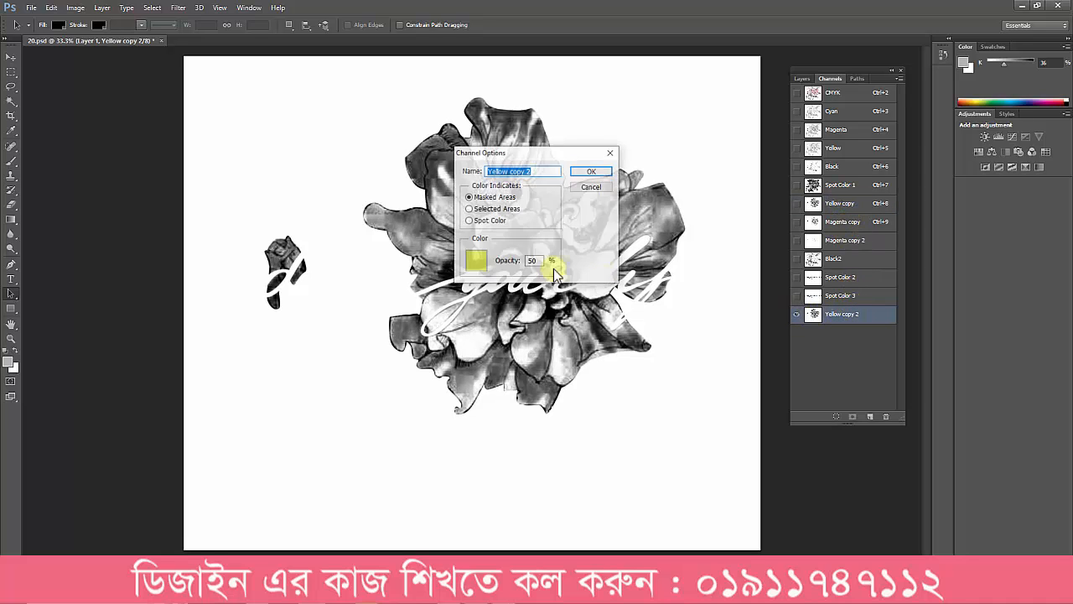
left_click(479, 220)
left_click(475, 260)
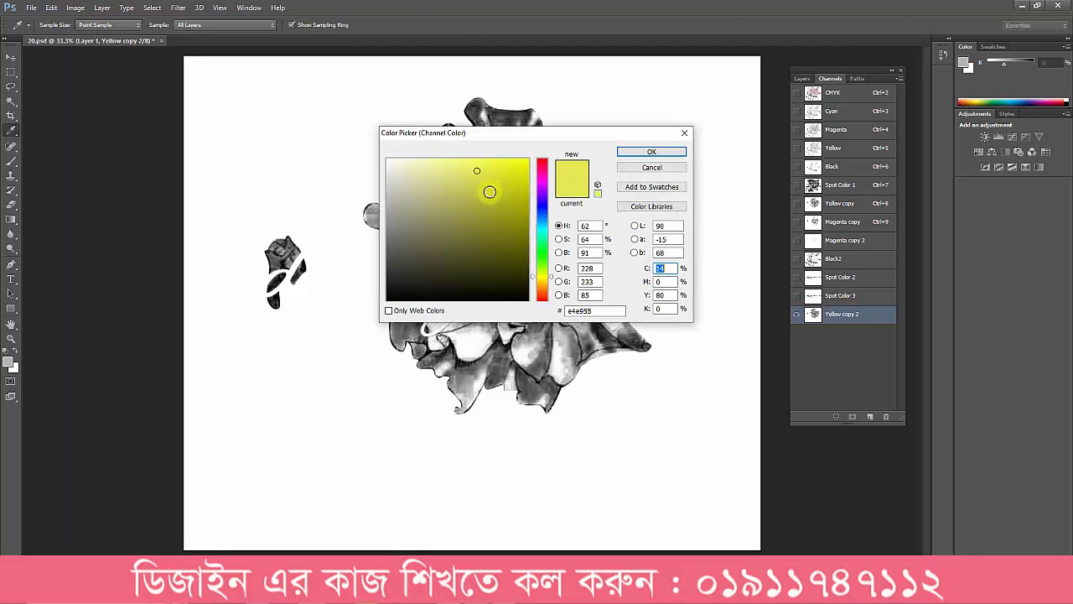
left_click(633, 152)
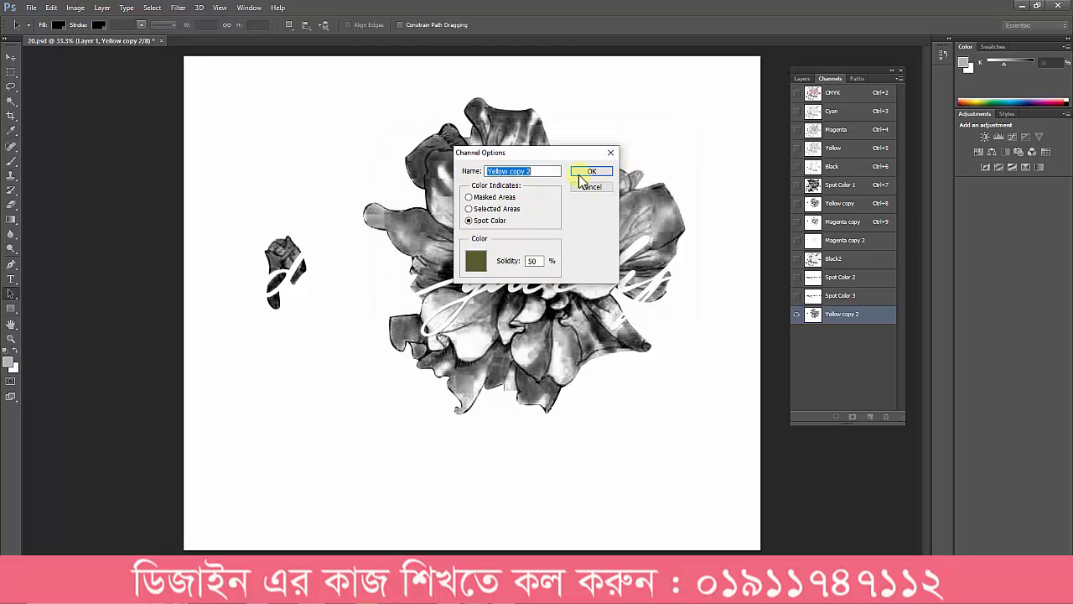
left_click(589, 171)
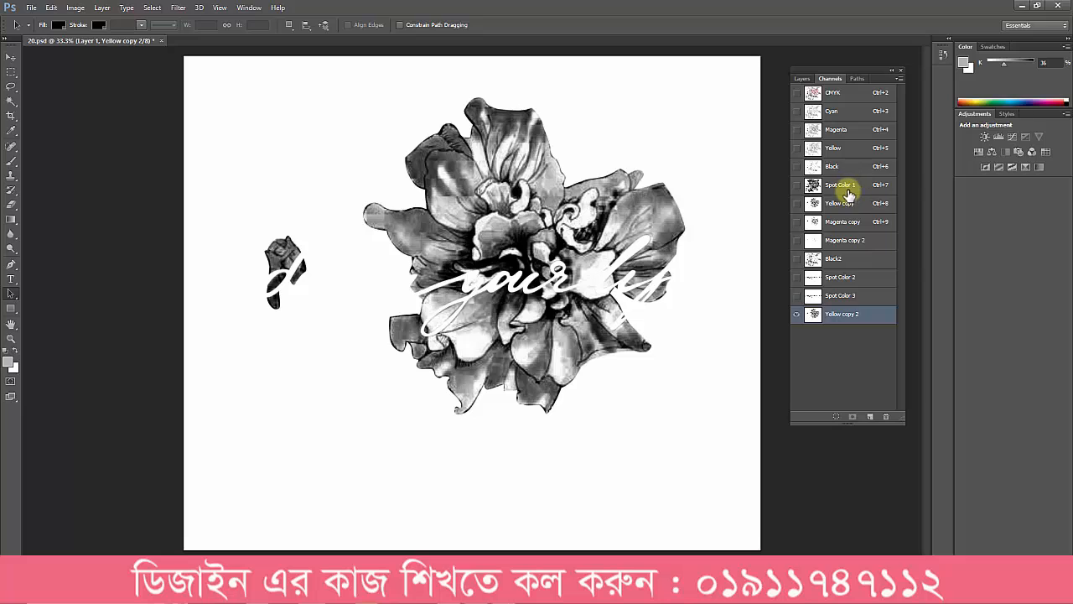